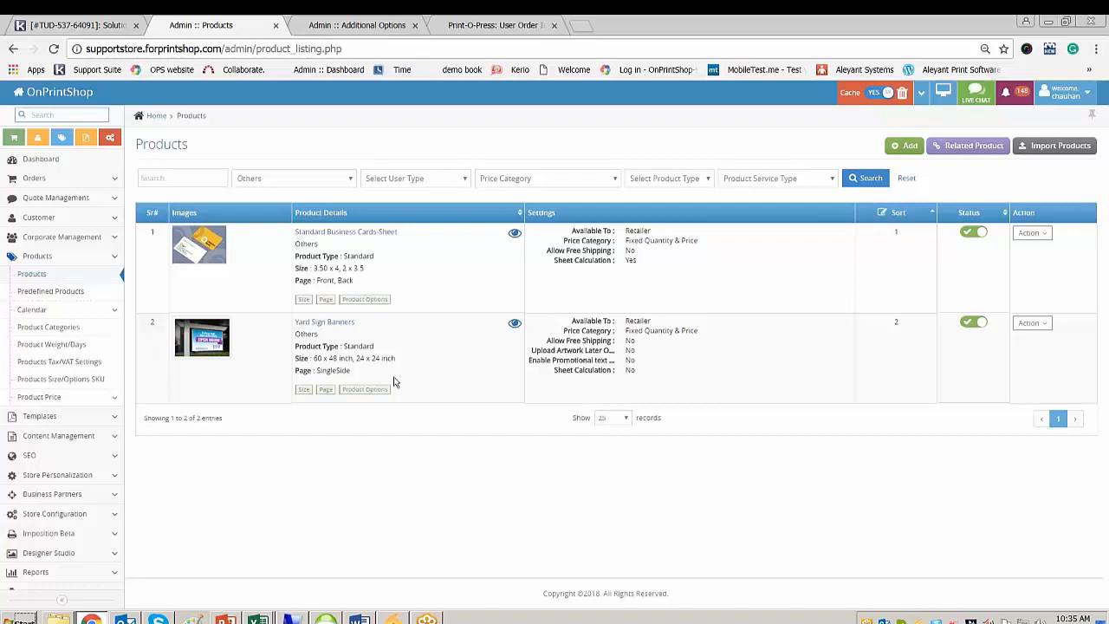
Open the Yard Sign Banners product for editing and review its enabled product types in the configuration
left_click_drag(358, 320, 305, 322)
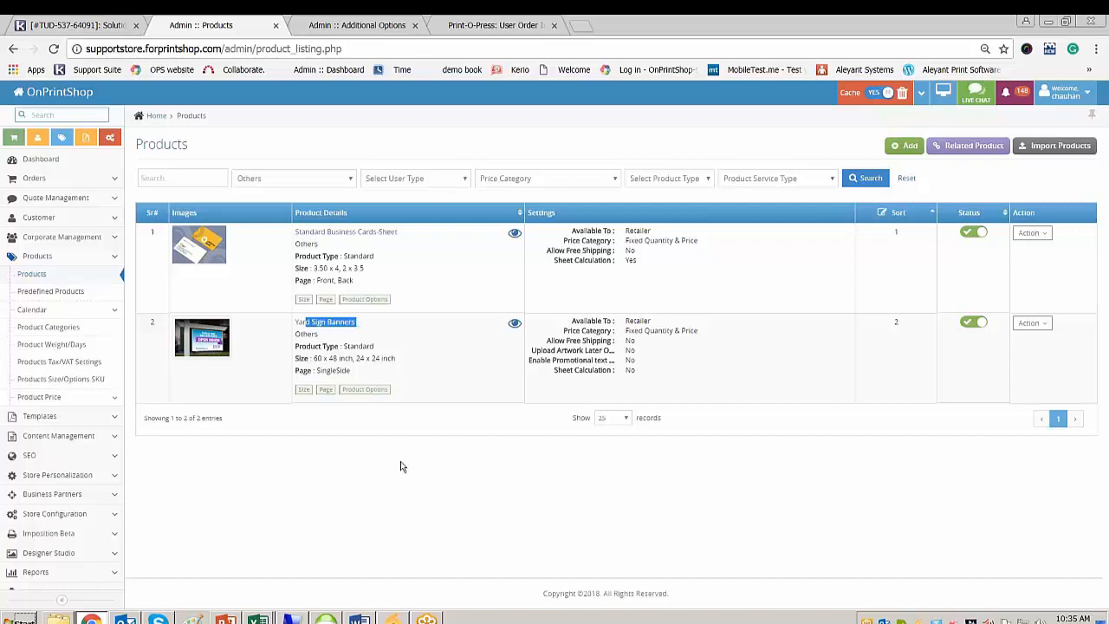
left_click(420, 519)
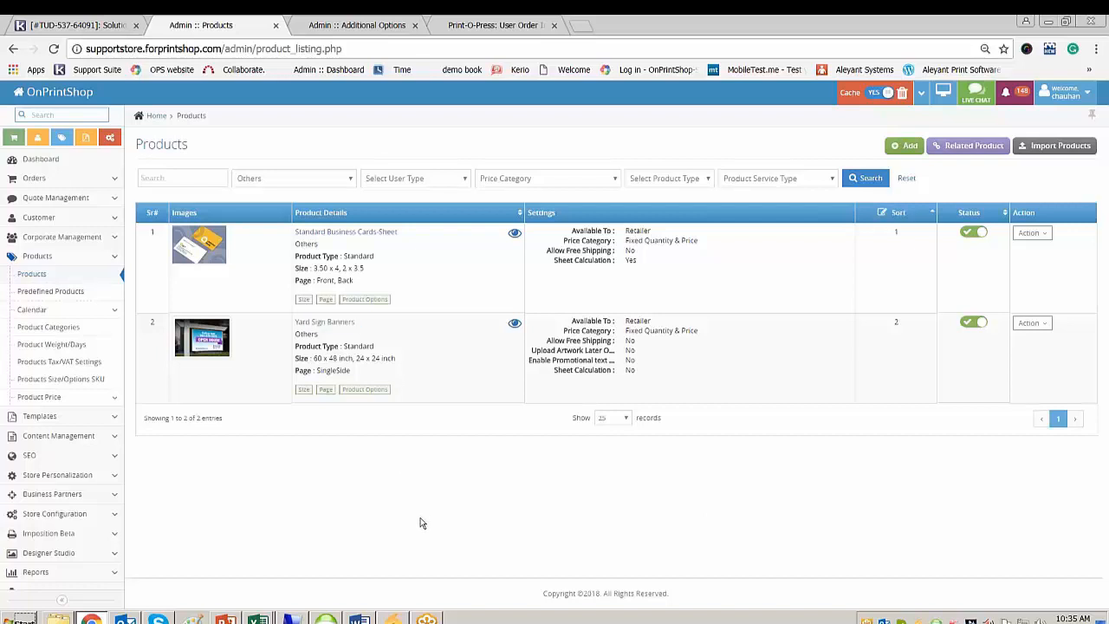
left_click(1040, 326)
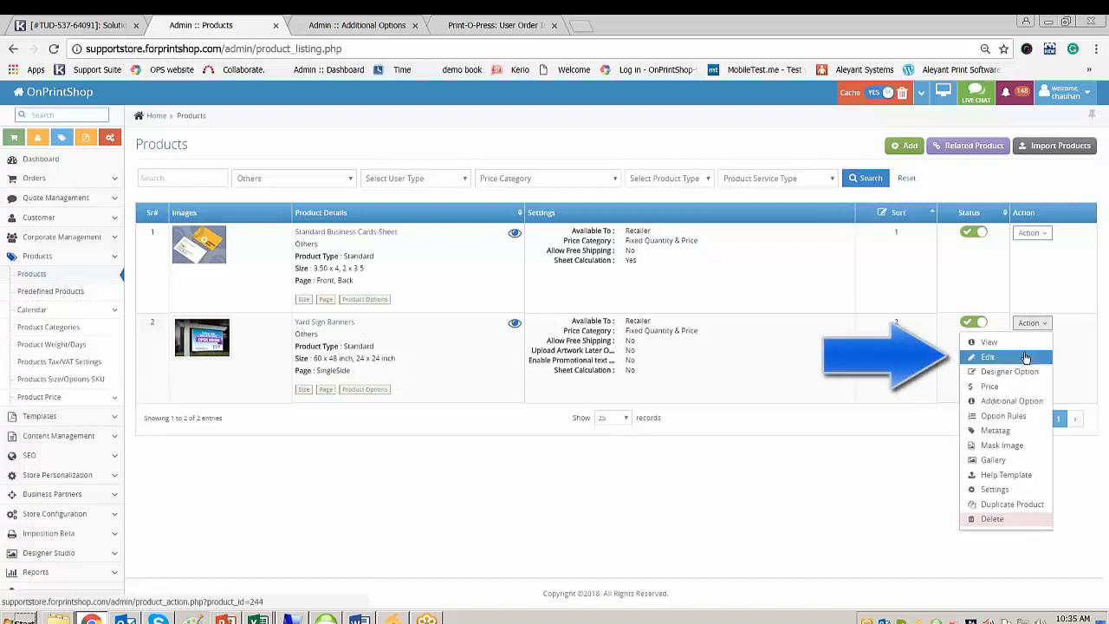
left_click(988, 357)
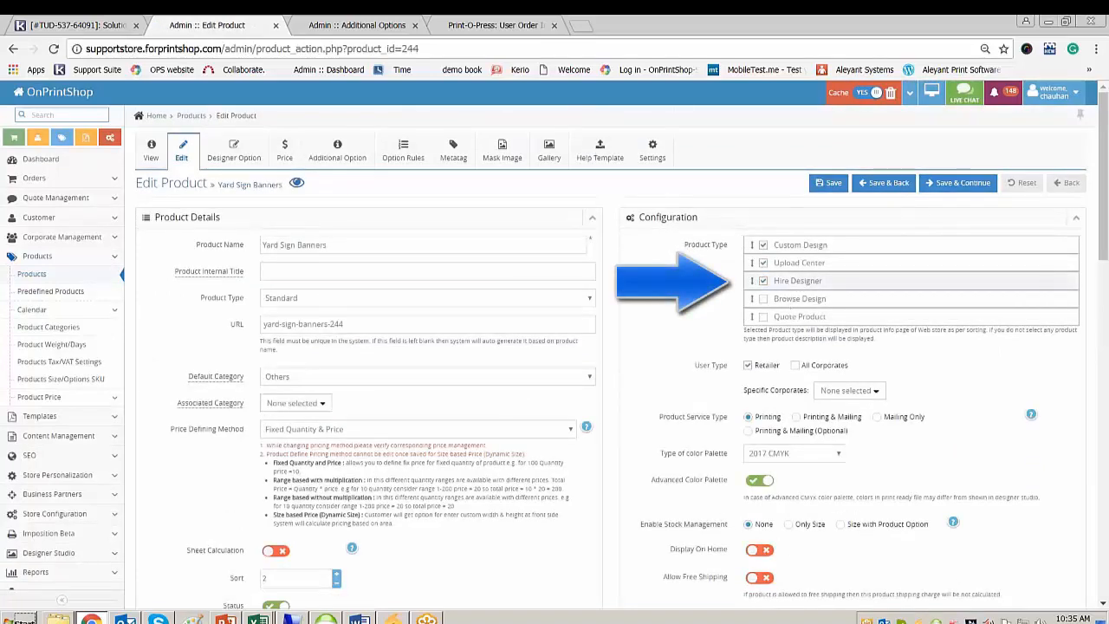
left_click_drag(730, 245, 689, 245)
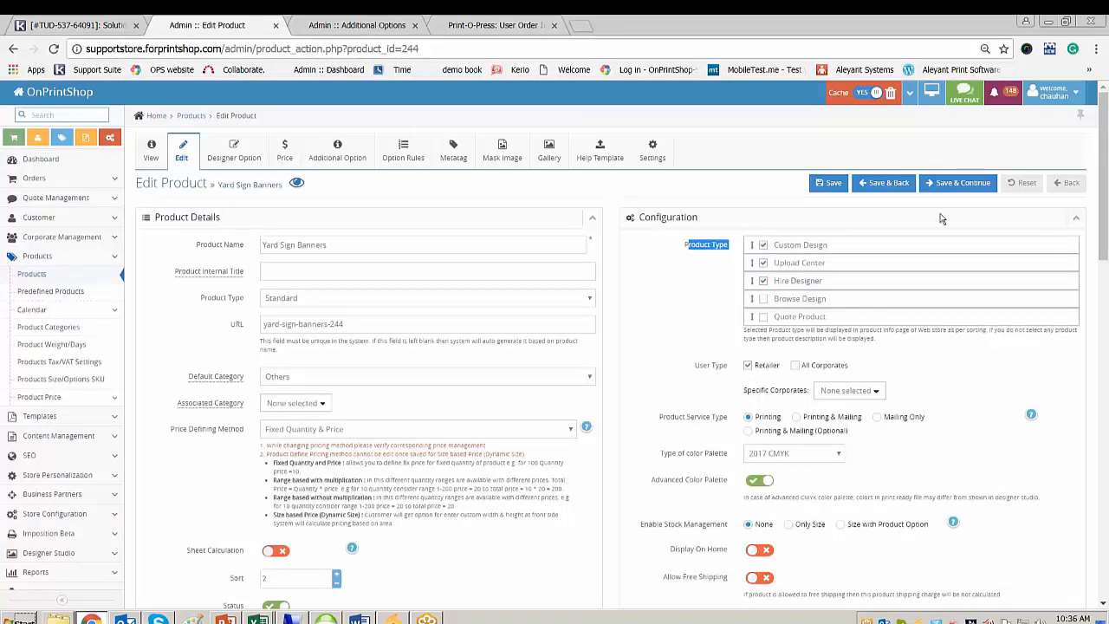
Preview the Yard Sign Banners store page and examine the Hire Designer choices and total in the price calculator
left_click(297, 185)
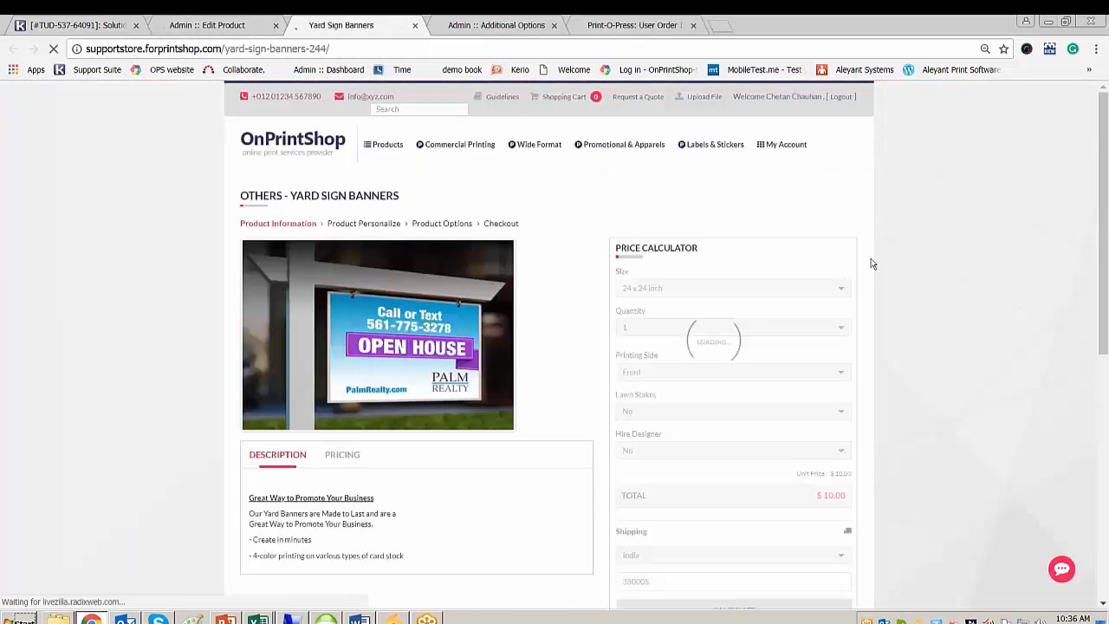
scroll(865, 266, "down", 2)
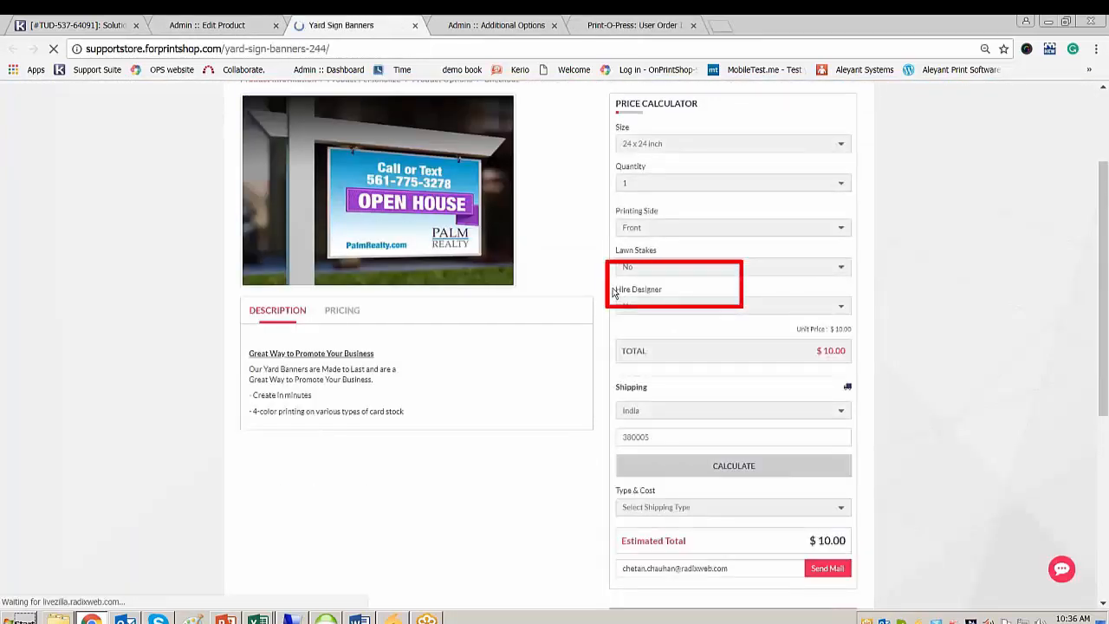
triple_click(642, 293)
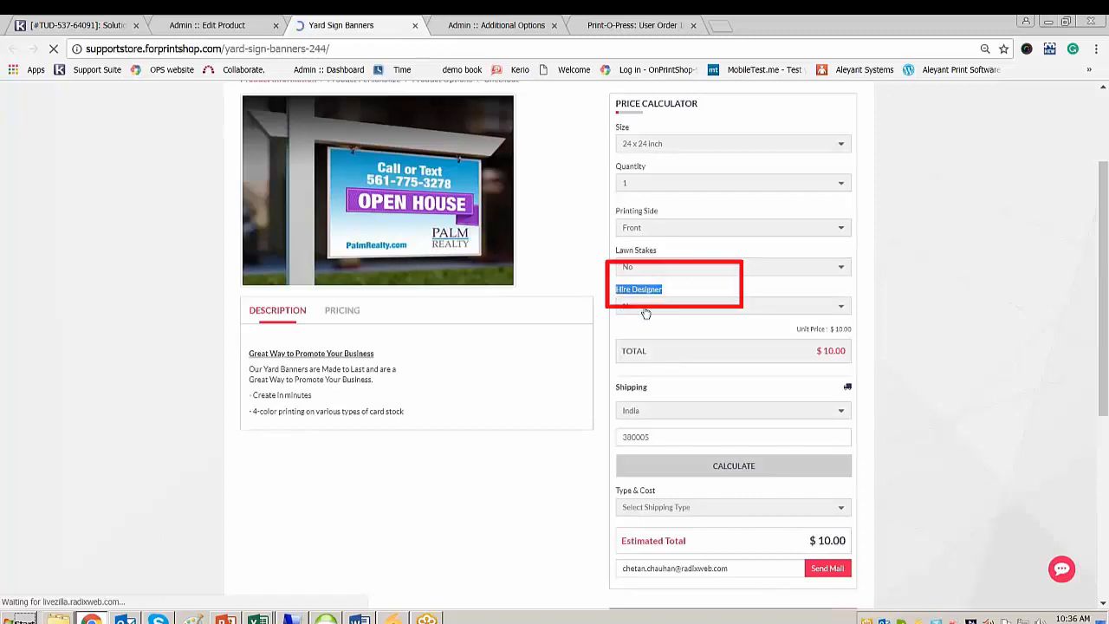
left_click(645, 314)
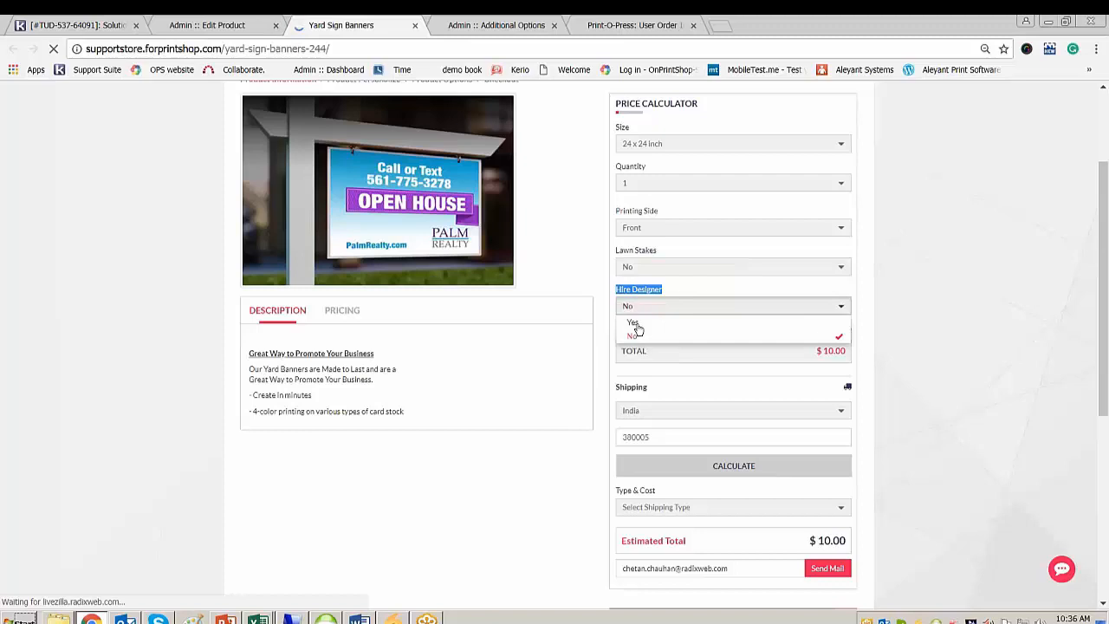
left_click(569, 482)
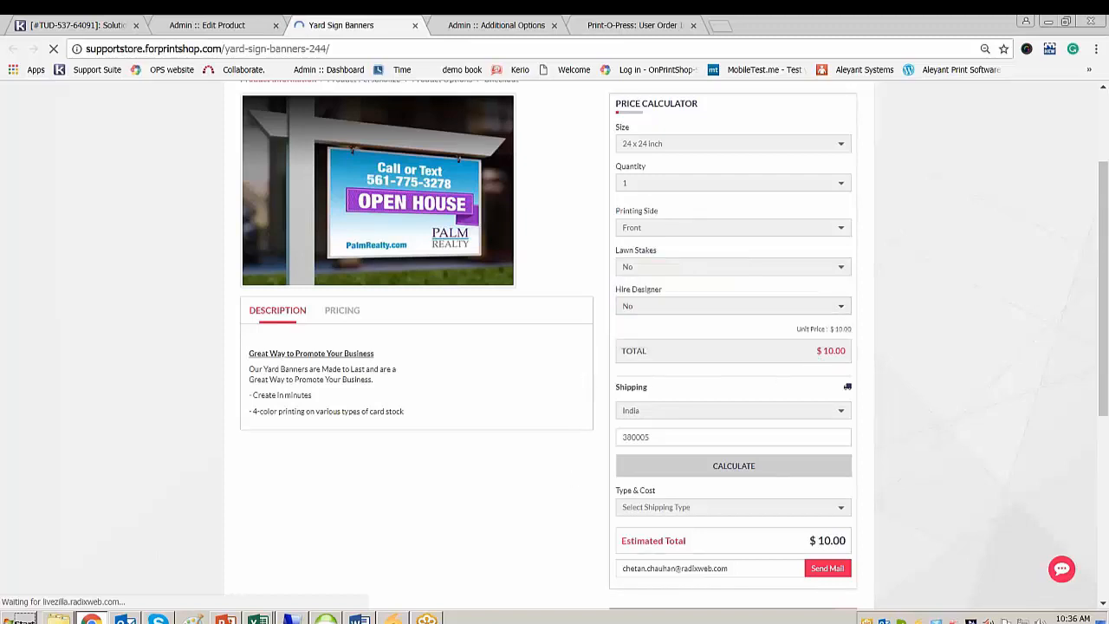
double_click(837, 352)
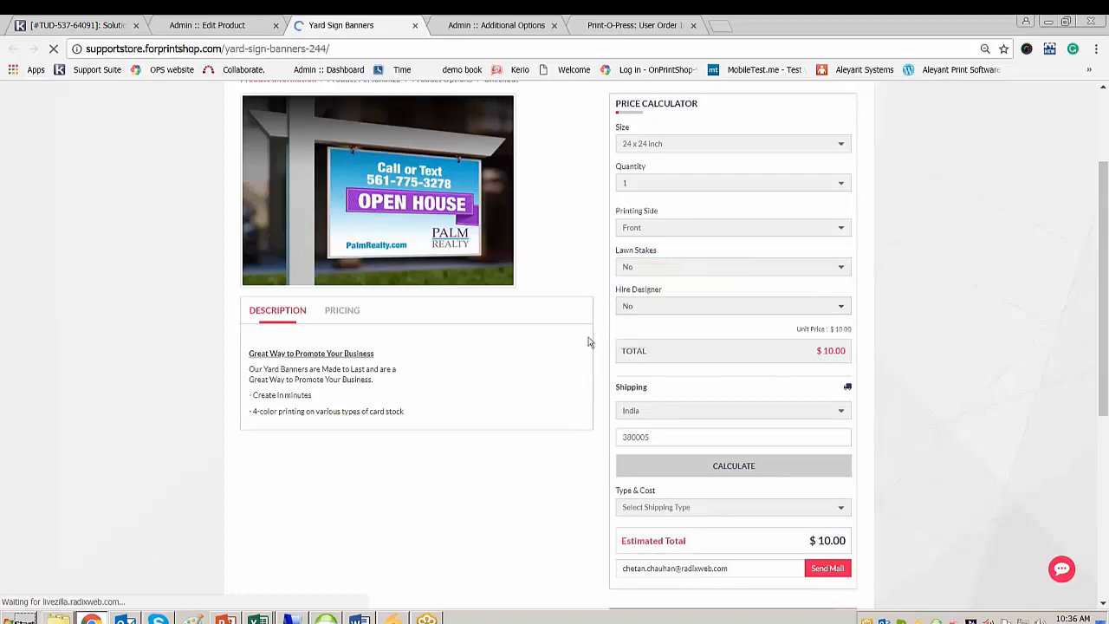
left_click(645, 310)
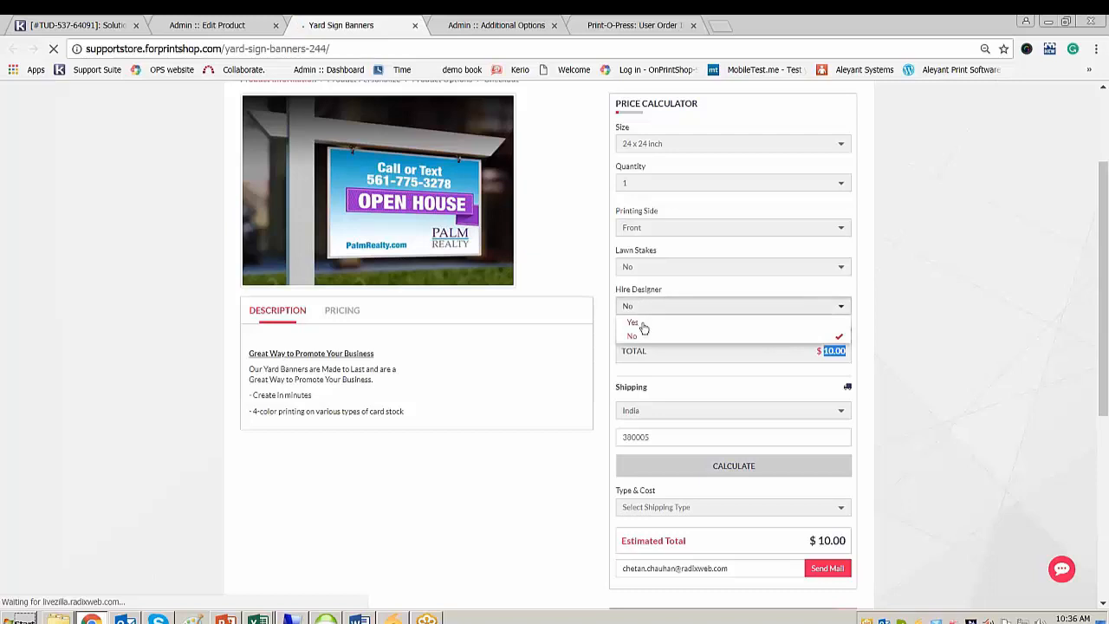
left_click(854, 348)
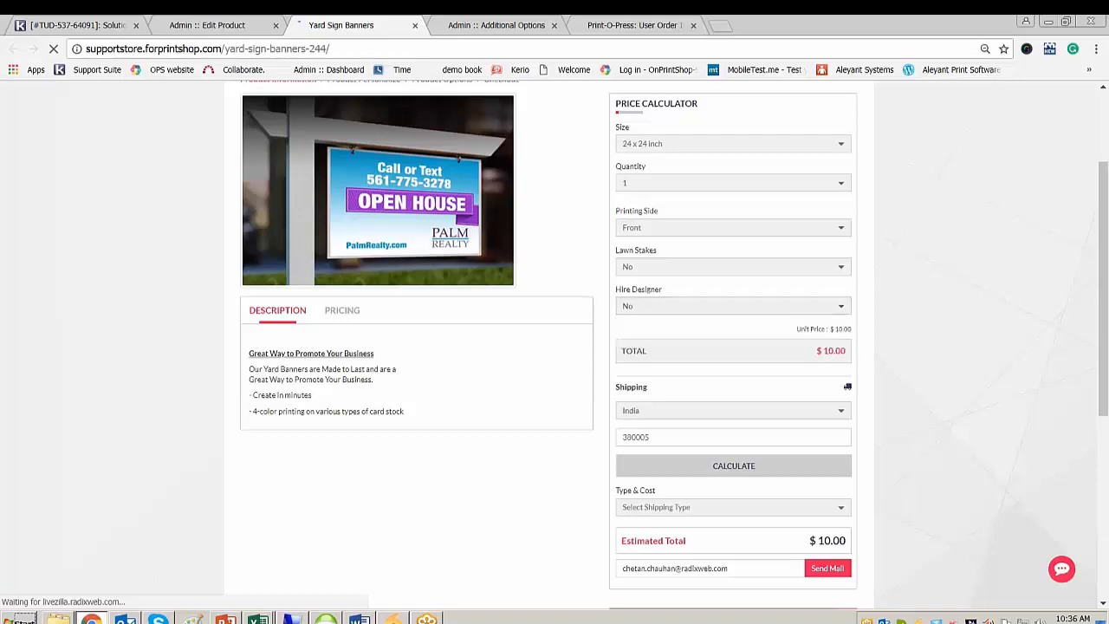
Switch Hire Designer to Yes and back to No to compare the product's total price
double_click(837, 351)
left_click(653, 308)
left_click(648, 332)
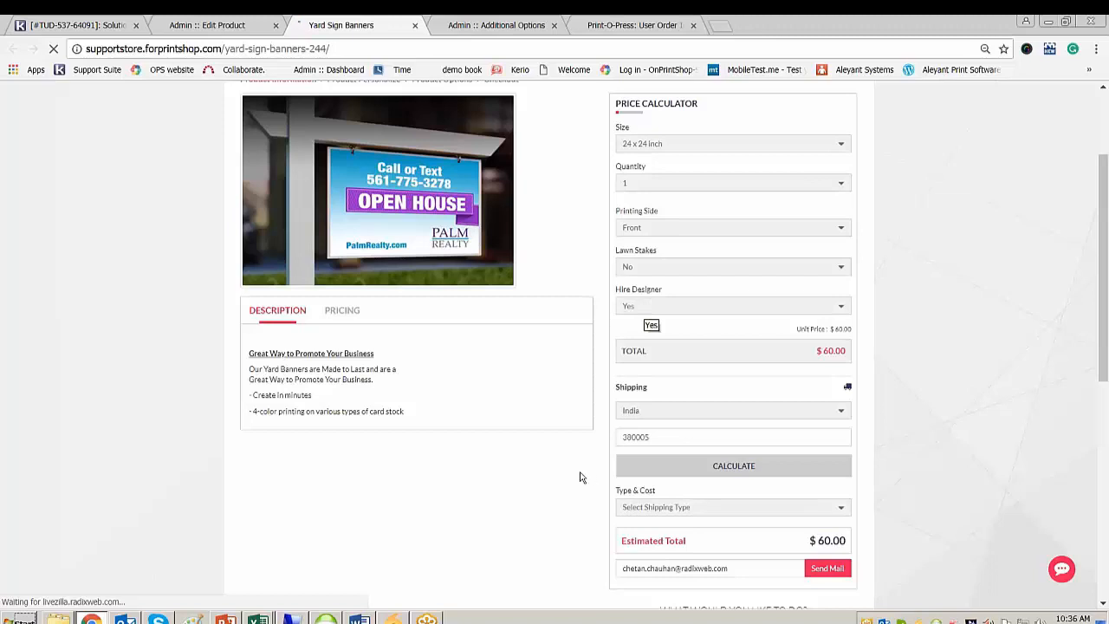
left_click(680, 307)
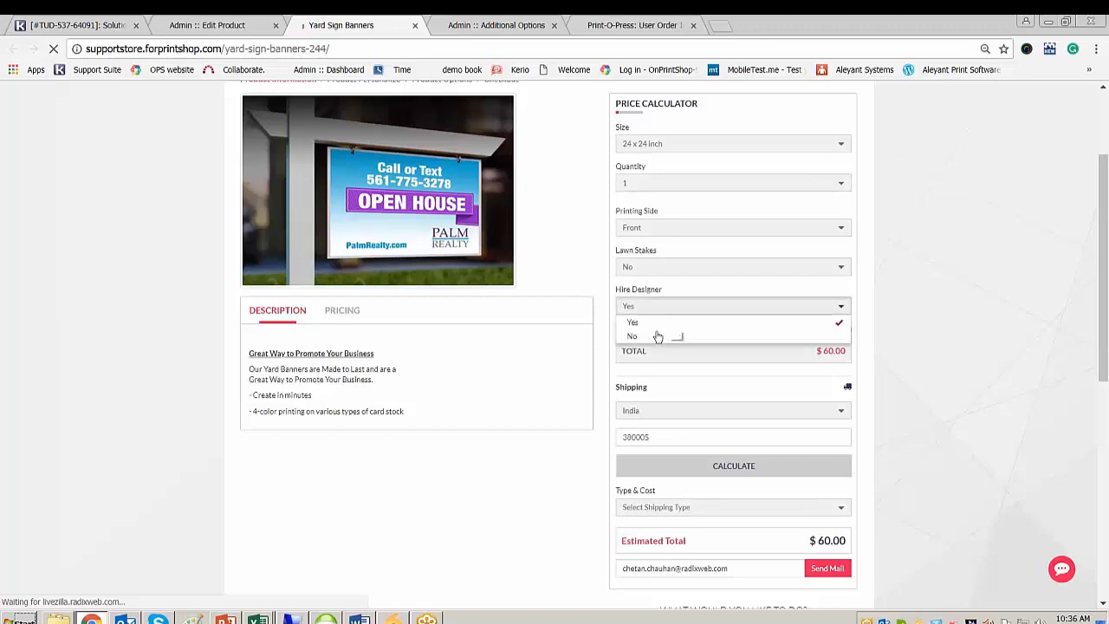
left_click(656, 340)
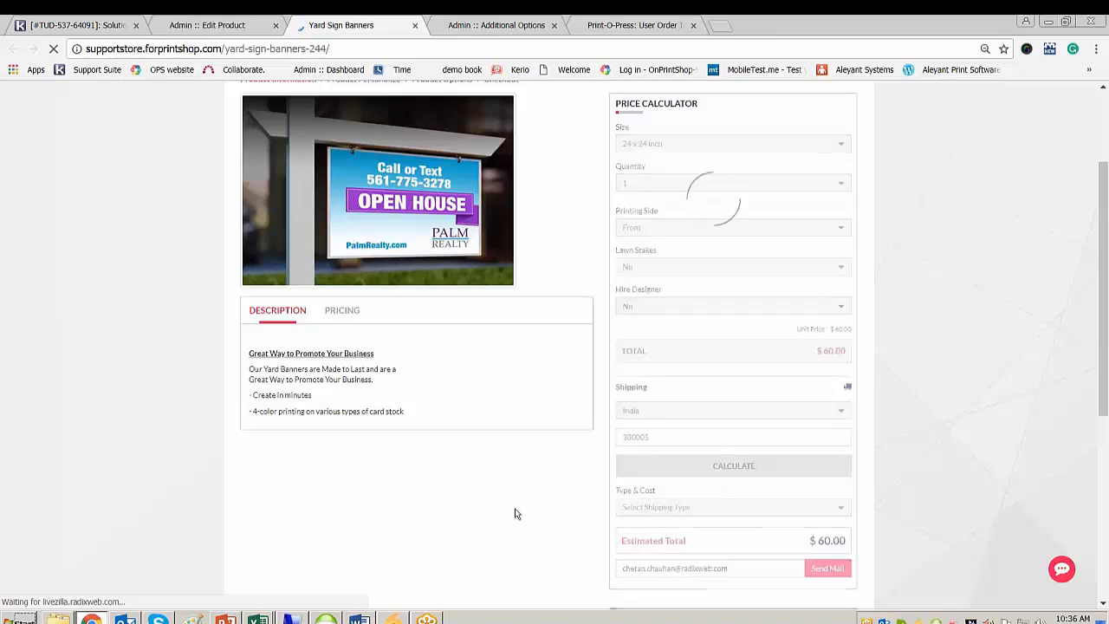
scroll(512, 532, "down", 2)
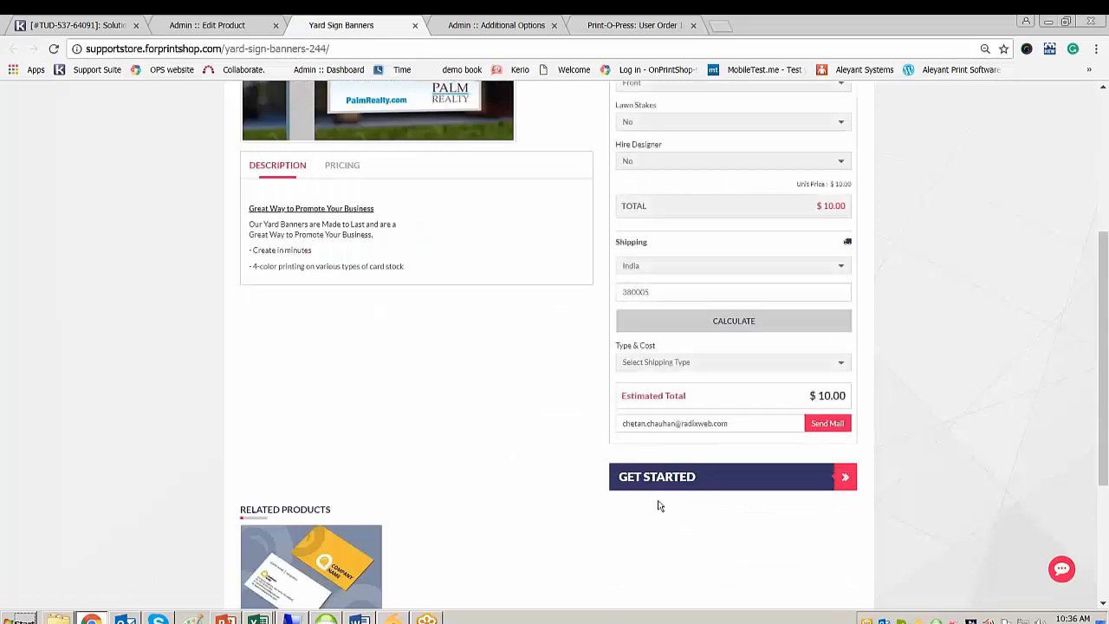
Set Hire Designer to Yes in the price calculator and review the Hire Us For Designing option
left_click(667, 161)
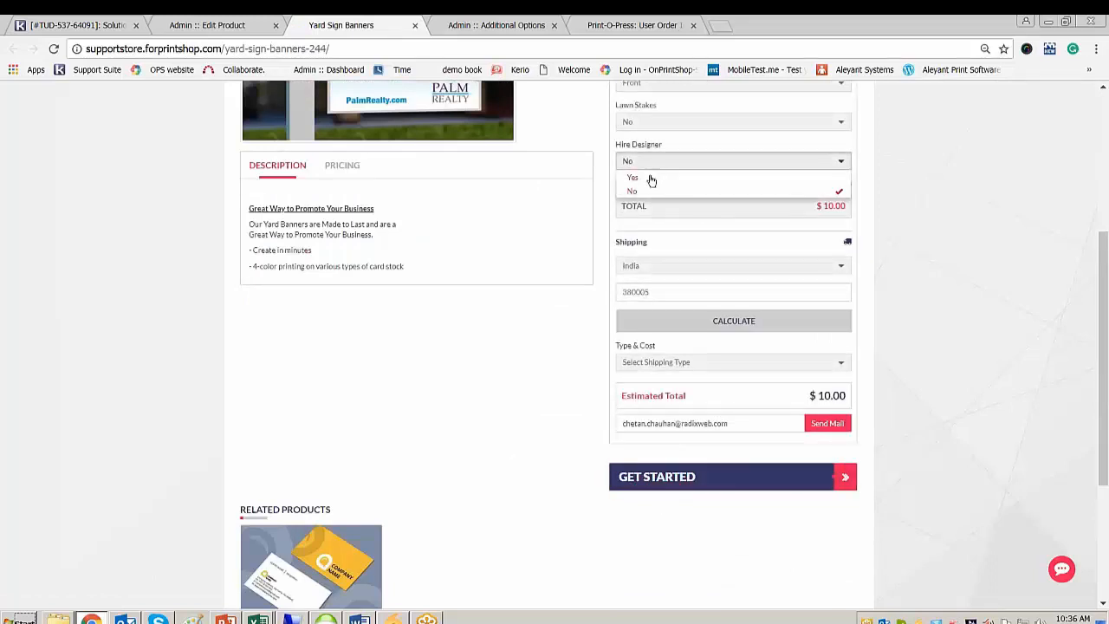
left_click(652, 178)
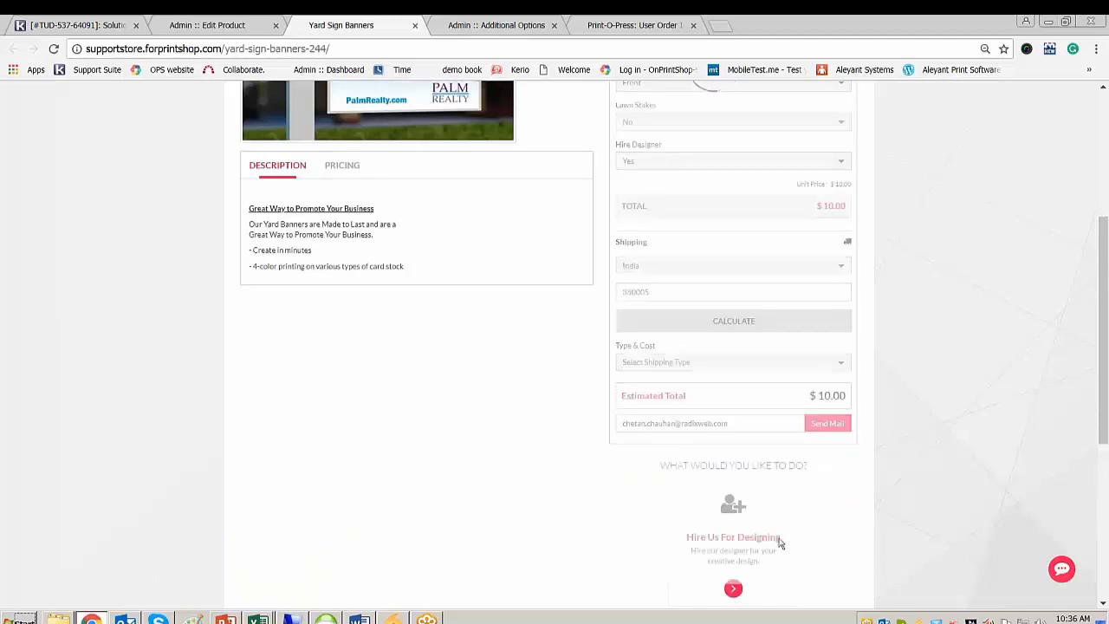
scroll(680, 452, "down", 2)
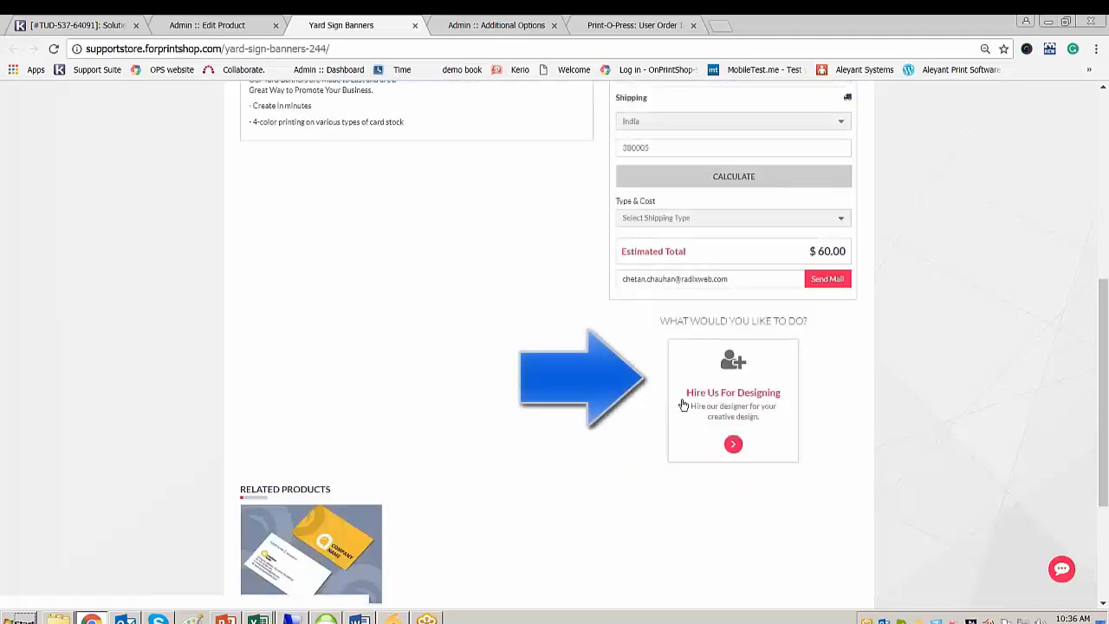
scroll(527, 485, "up", 3)
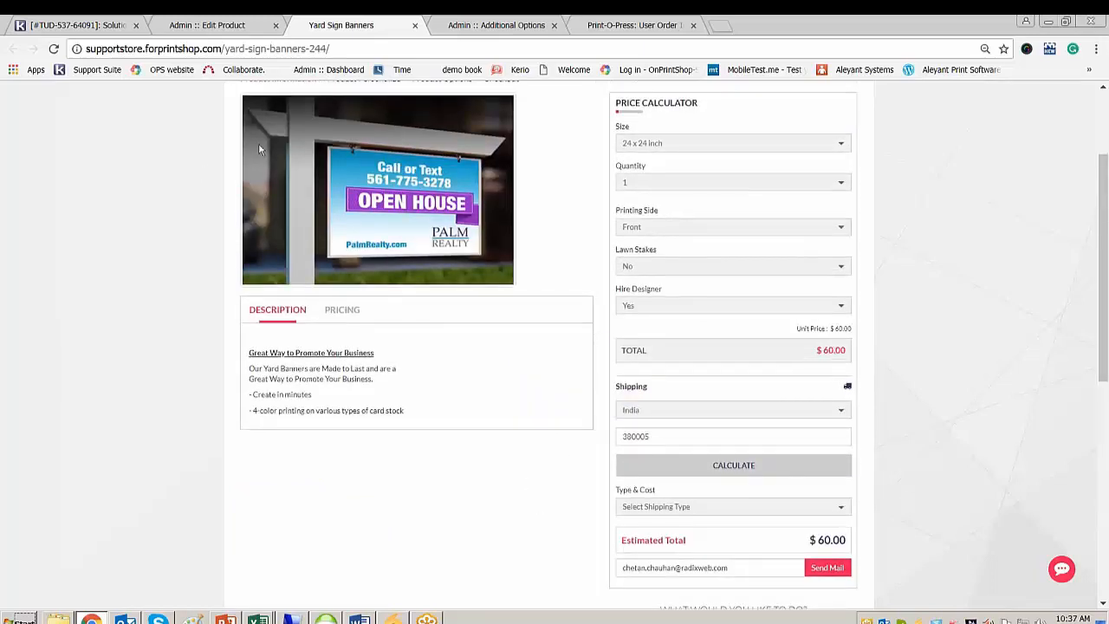
scroll(520, 188, "up", 2)
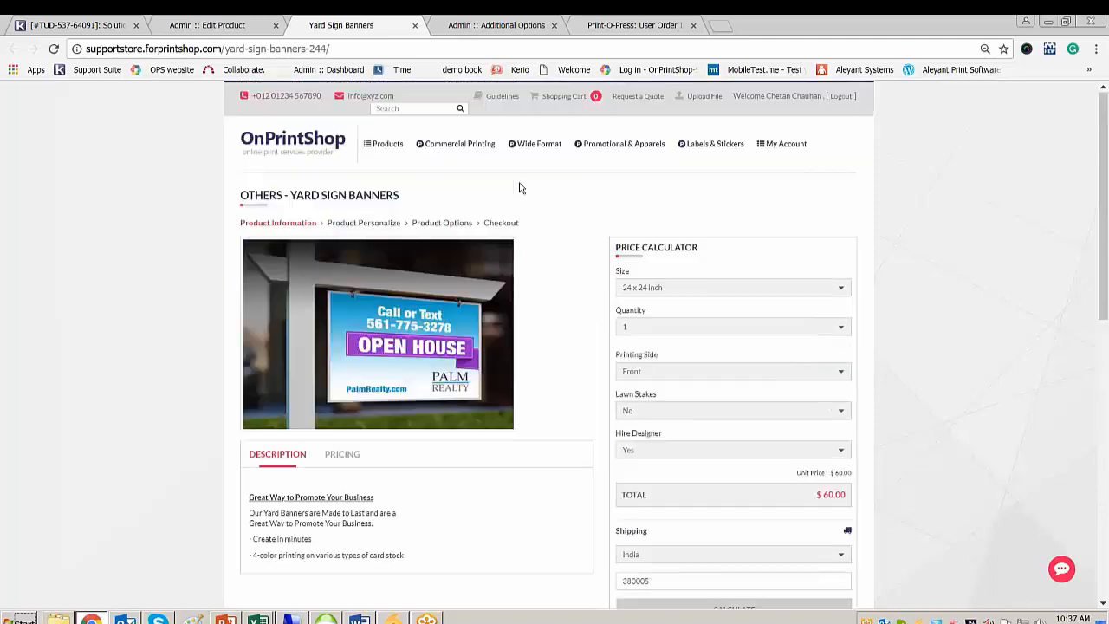
Return to the product admin and open the Yard Sign Banners pricing settings at the Hire Designer Cost
left_click(224, 26)
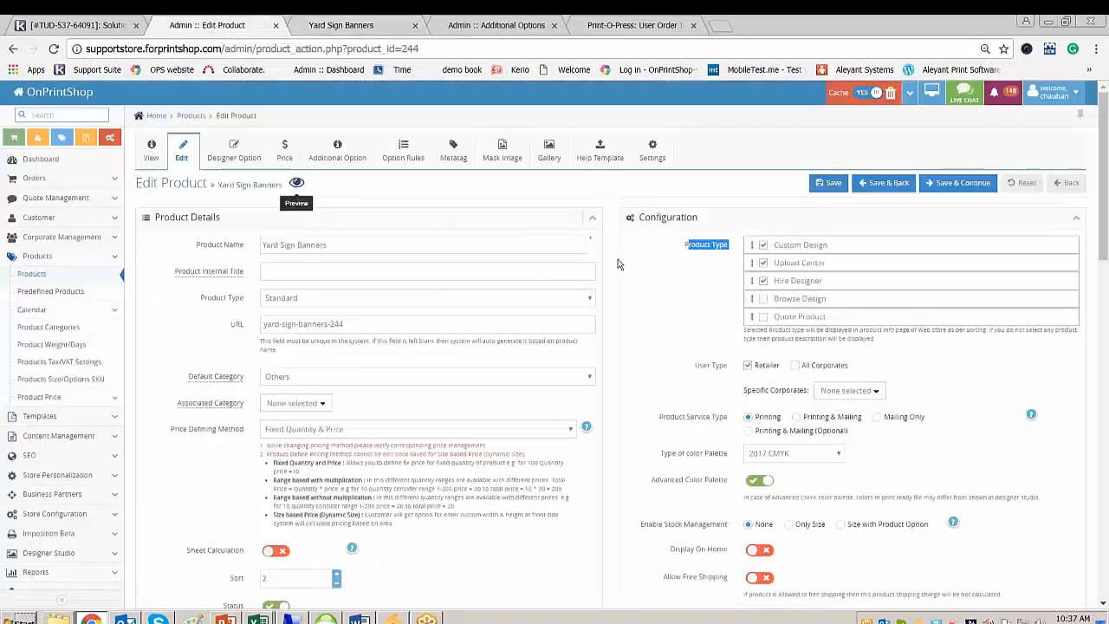
left_click(660, 154)
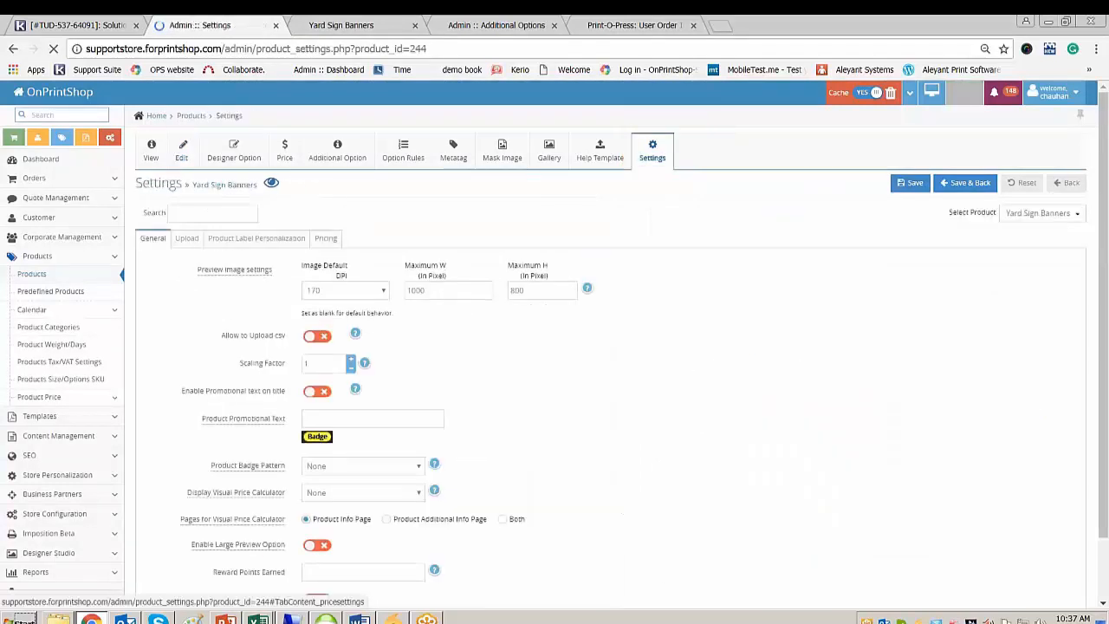
left_click(327, 239)
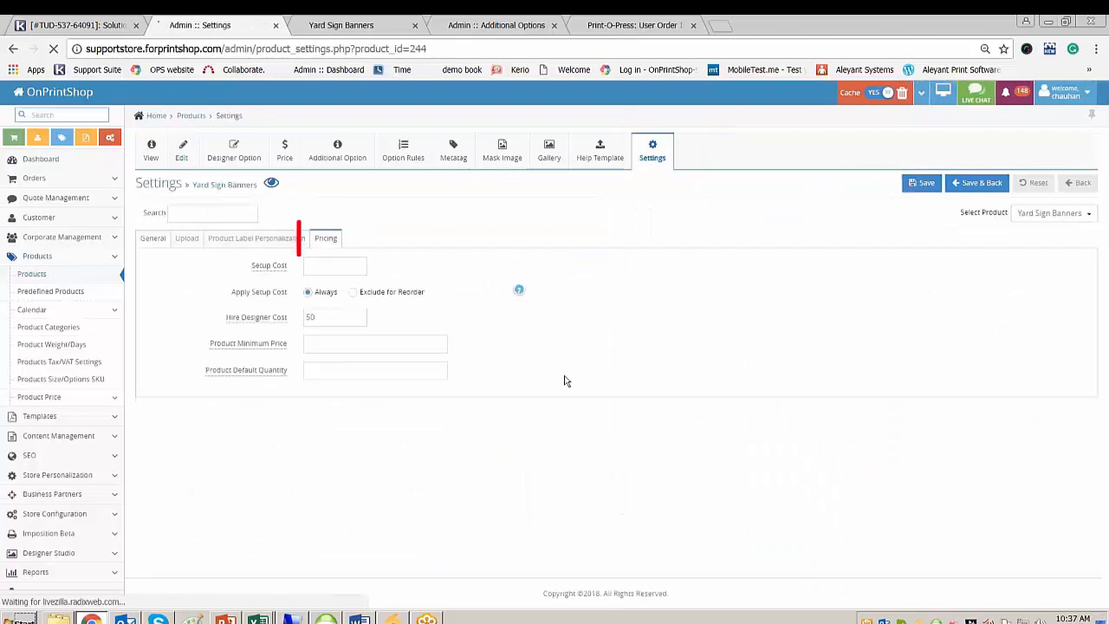
triple_click(230, 318)
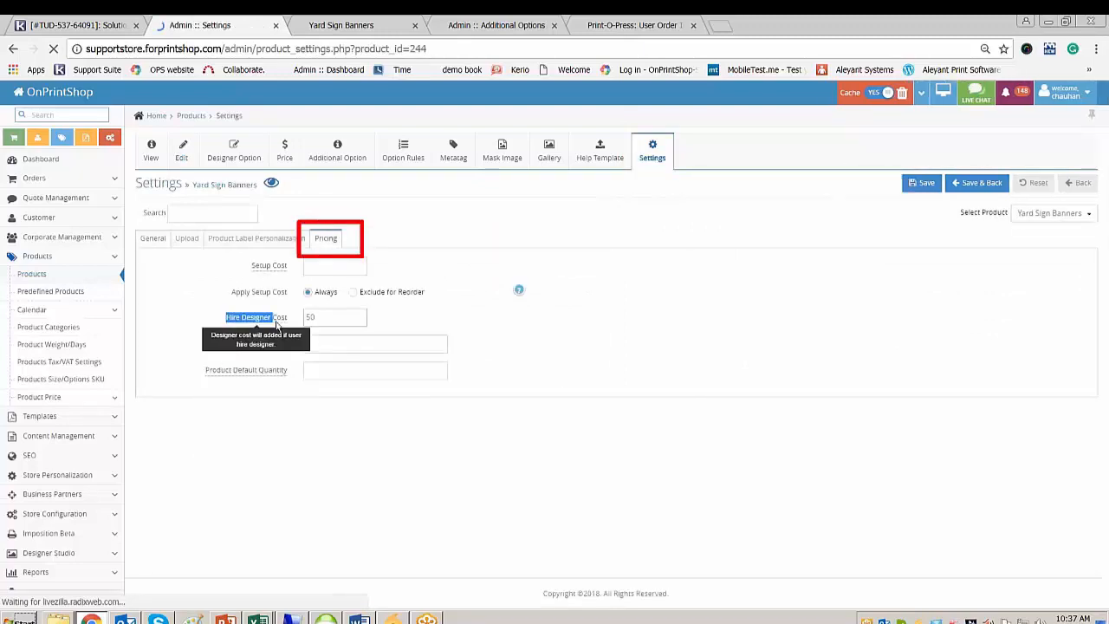
double_click(347, 317)
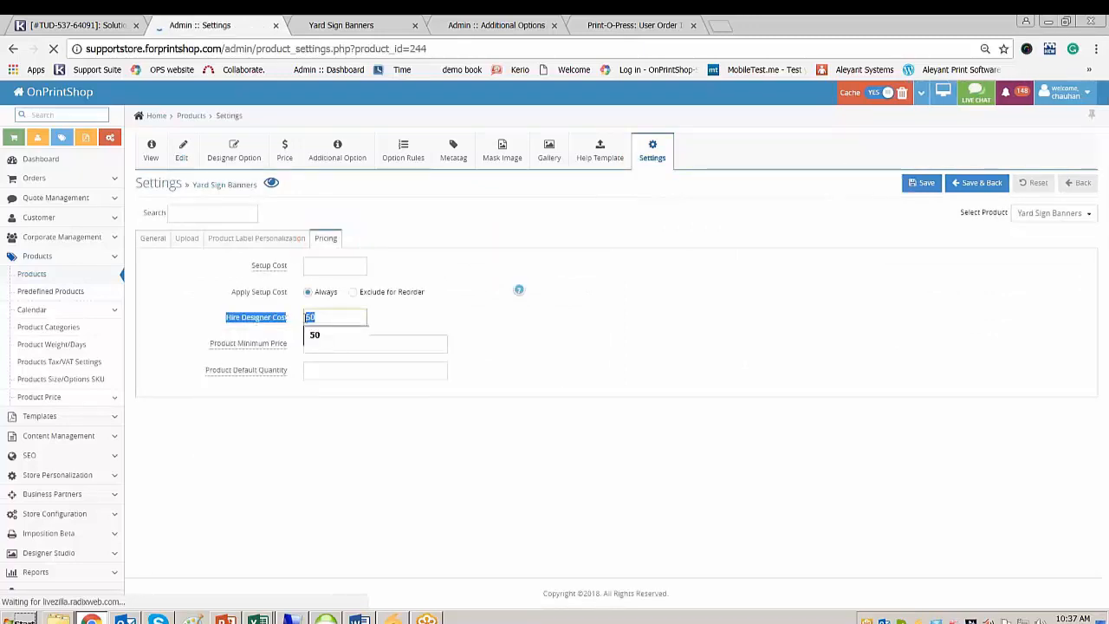
Save the Yard Sign Banners pricing settings with a Hire Designer Cost of 50
left_click_drag(194, 184, 254, 185)
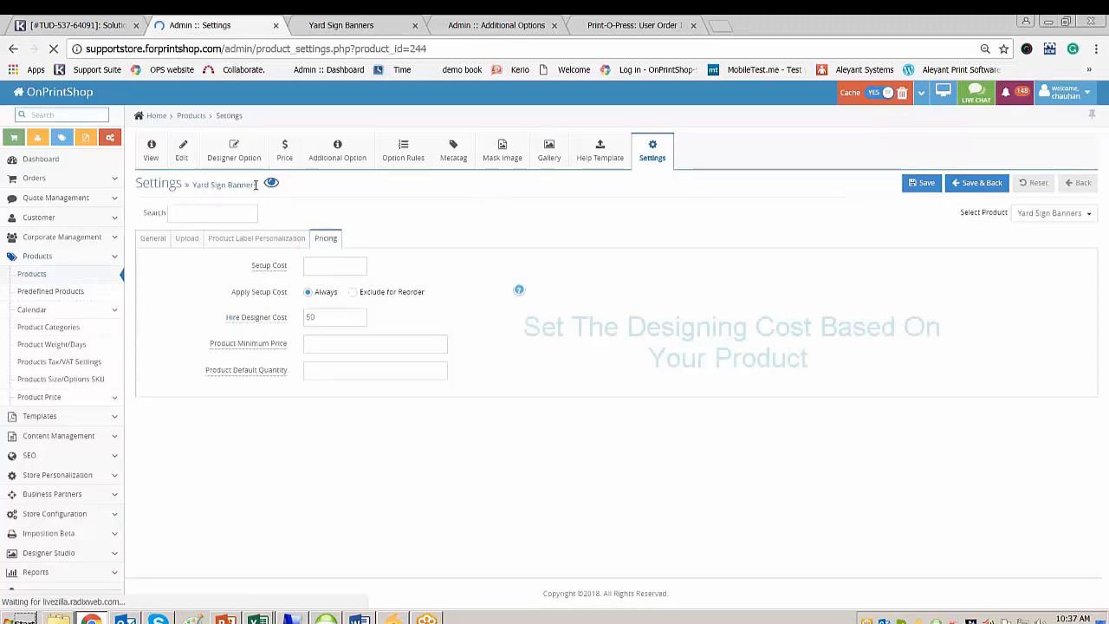
double_click(324, 317)
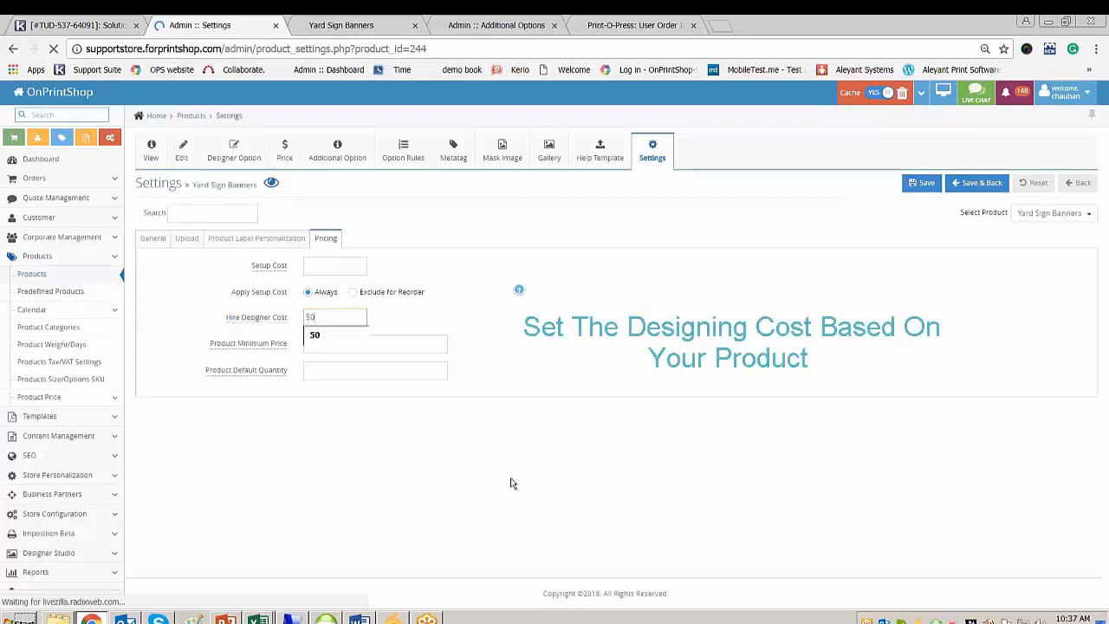
left_click(420, 468)
left_click(339, 320)
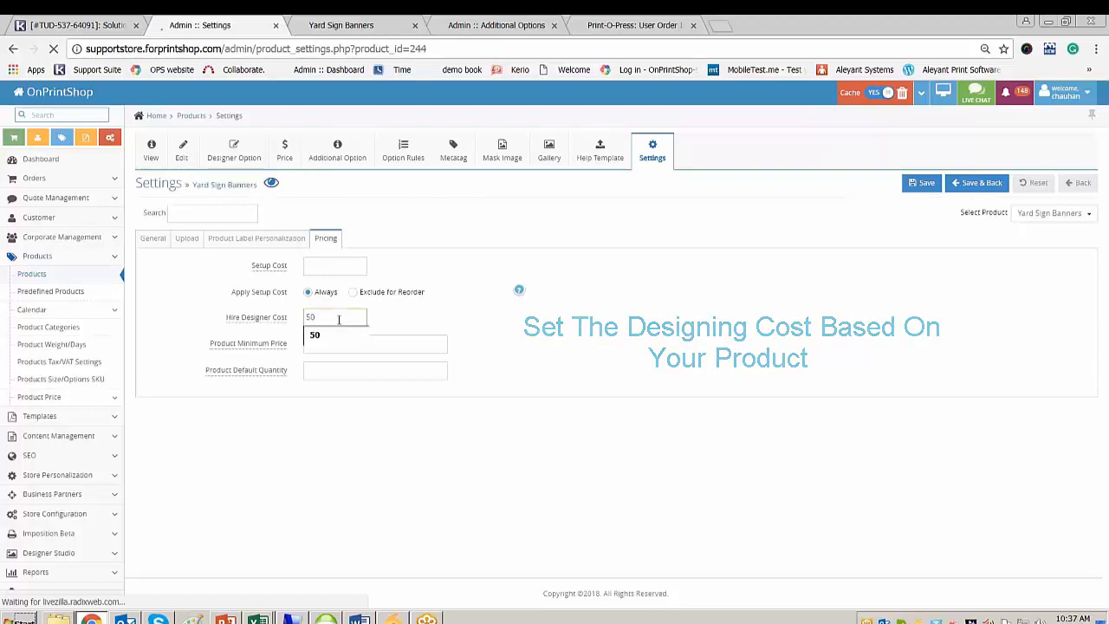
left_click(307, 465)
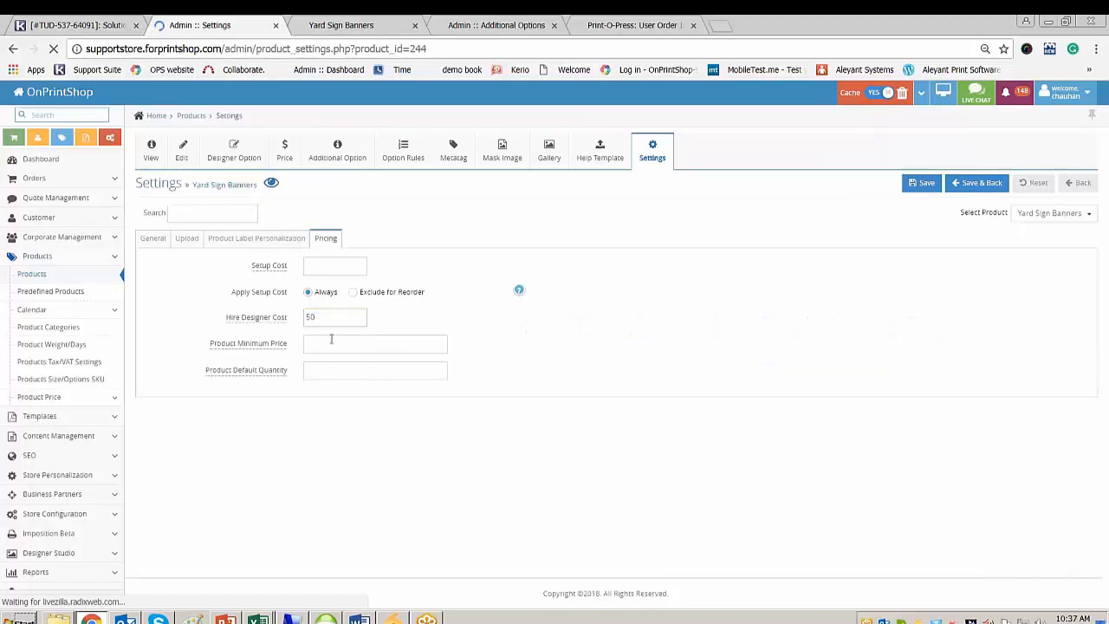
left_click(922, 183)
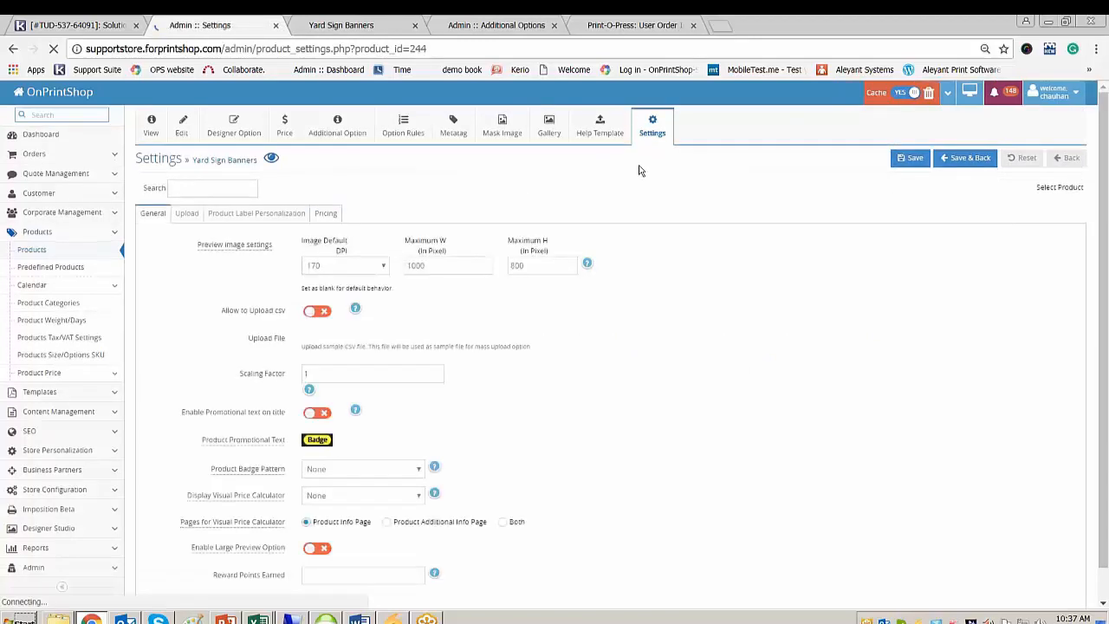
left_click_drag(222, 185, 266, 184)
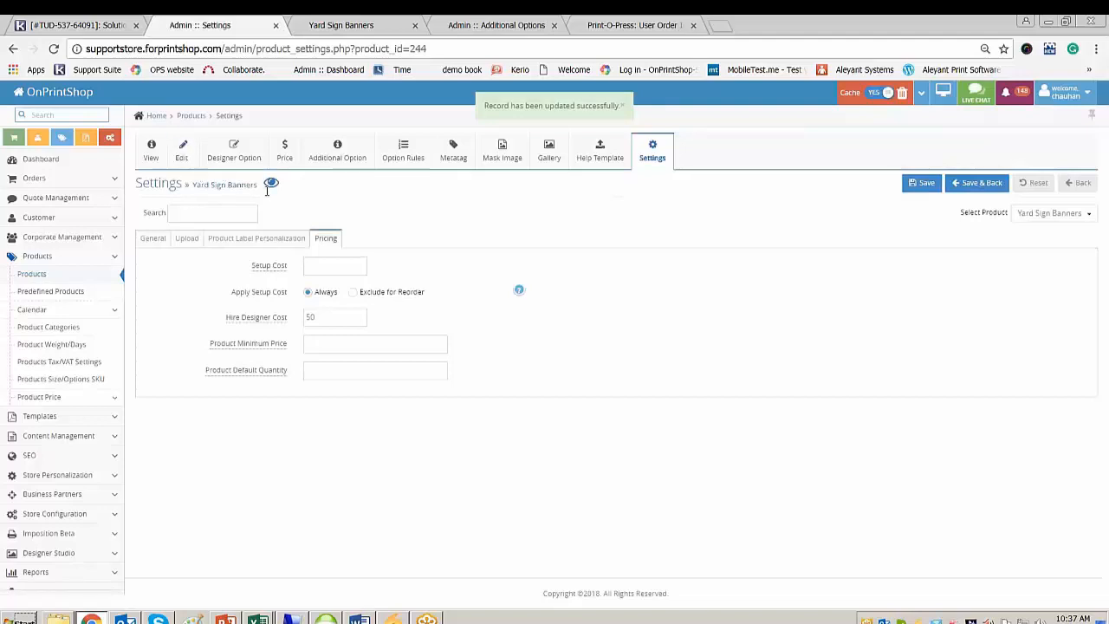
Open the Hire Us For Designing option for Yard Sign Banners on the storefront and check the Hire Designer entry among the product options
left_click(349, 26)
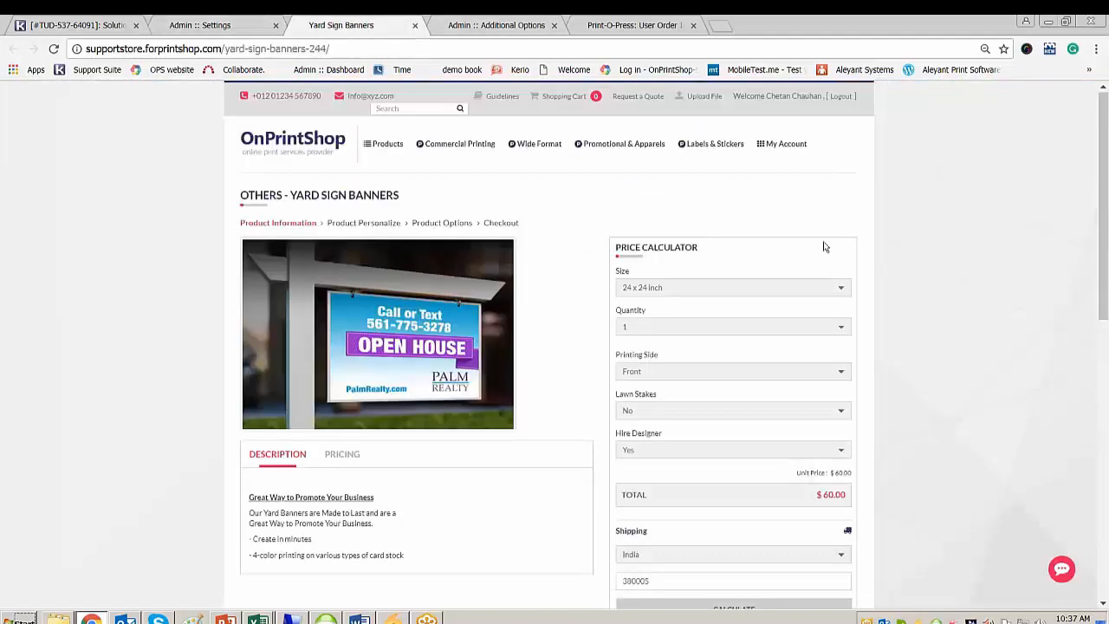
scroll(827, 206, "down", 3)
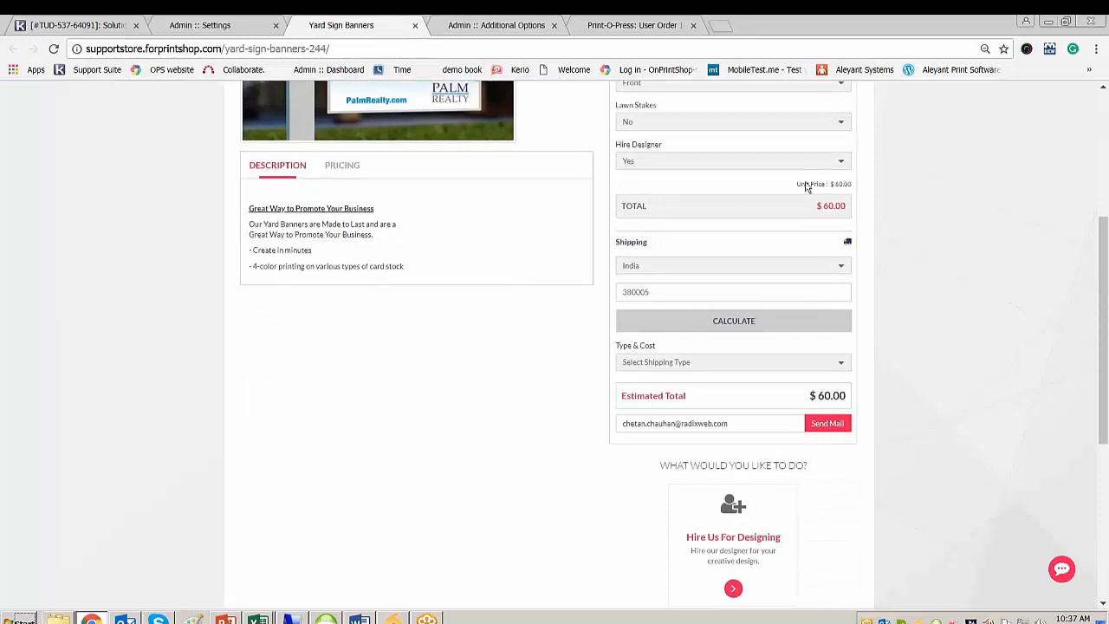
left_click_drag(621, 145, 662, 145)
scroll(718, 277, "down", 1)
scroll(718, 276, "down", 1)
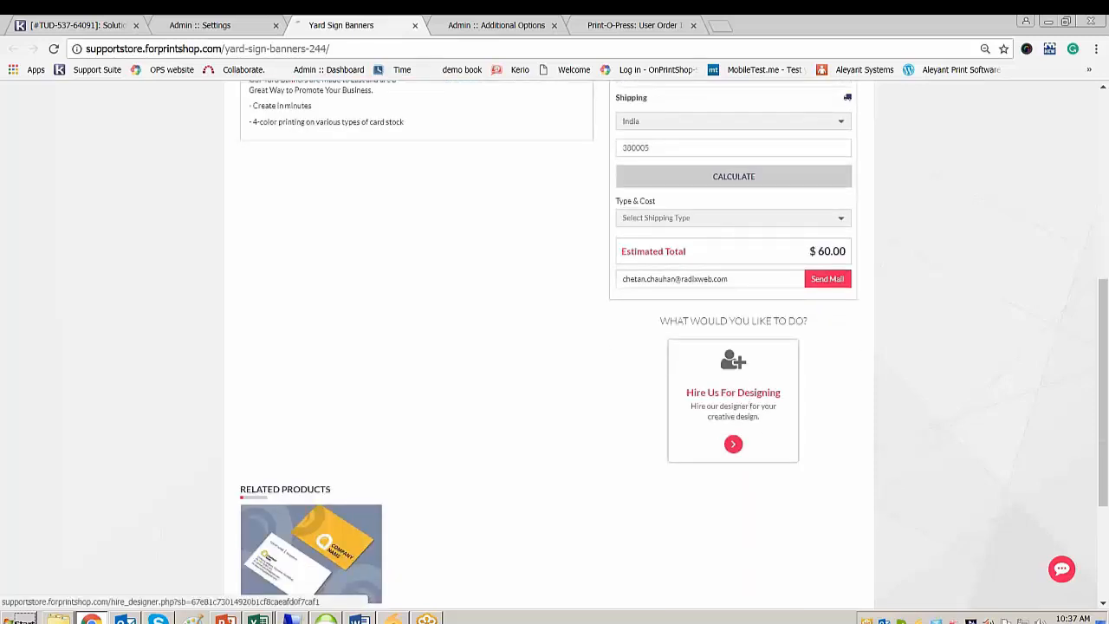
left_click(718, 275)
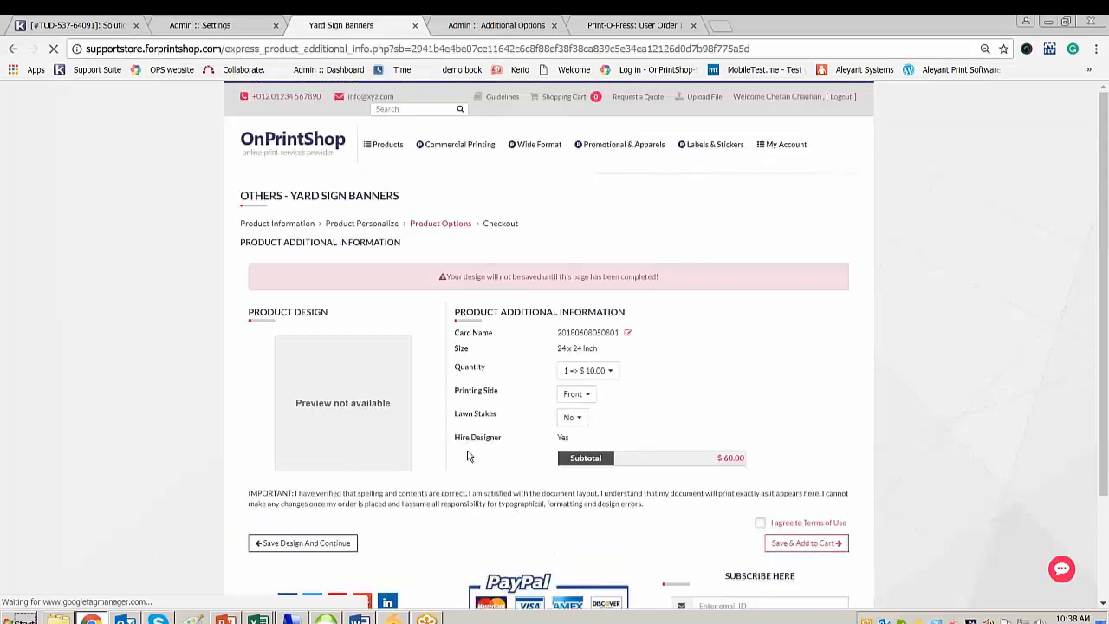
left_click_drag(466, 437, 502, 437)
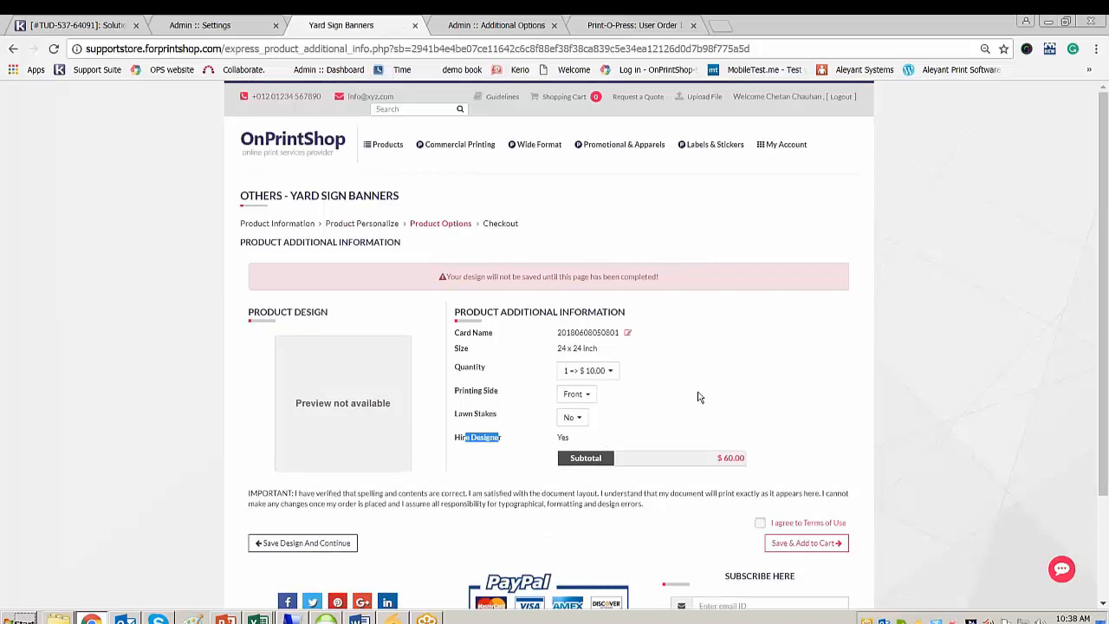
Return to the admin and start a new additional option for Yard Sign Banners titled Enter Your Name
left_click(200, 25)
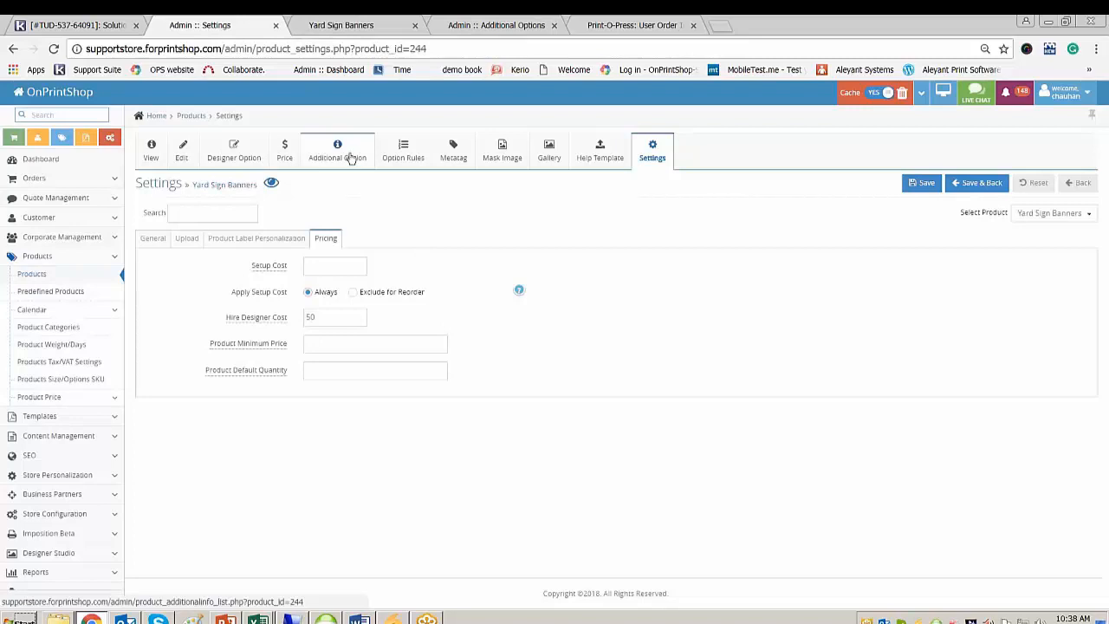
left_click(352, 156)
left_click(764, 184)
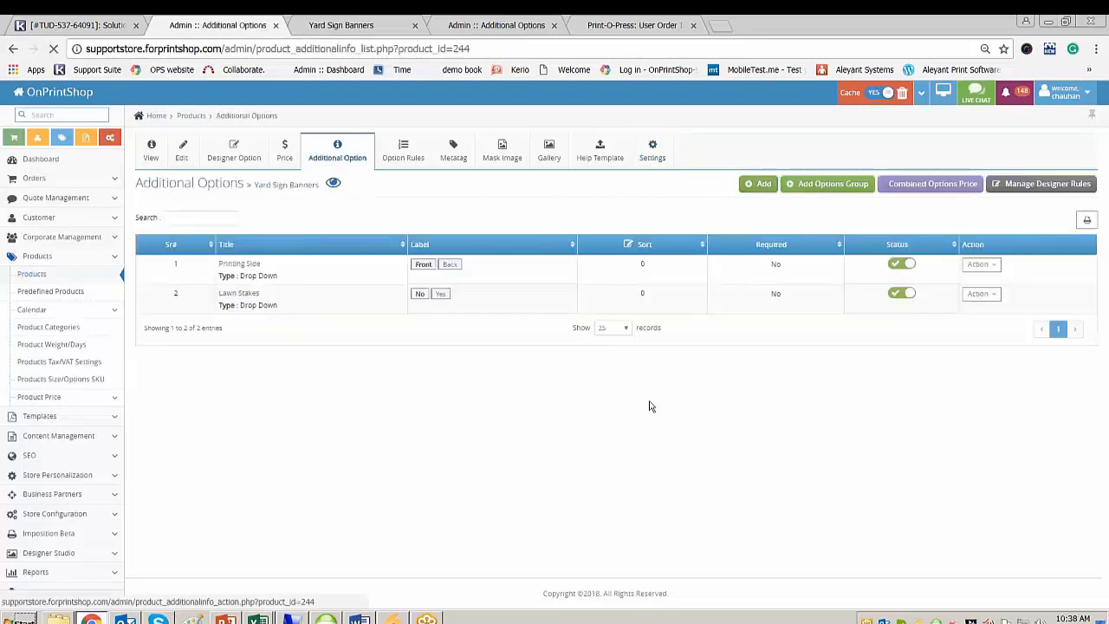
left_click(371, 216)
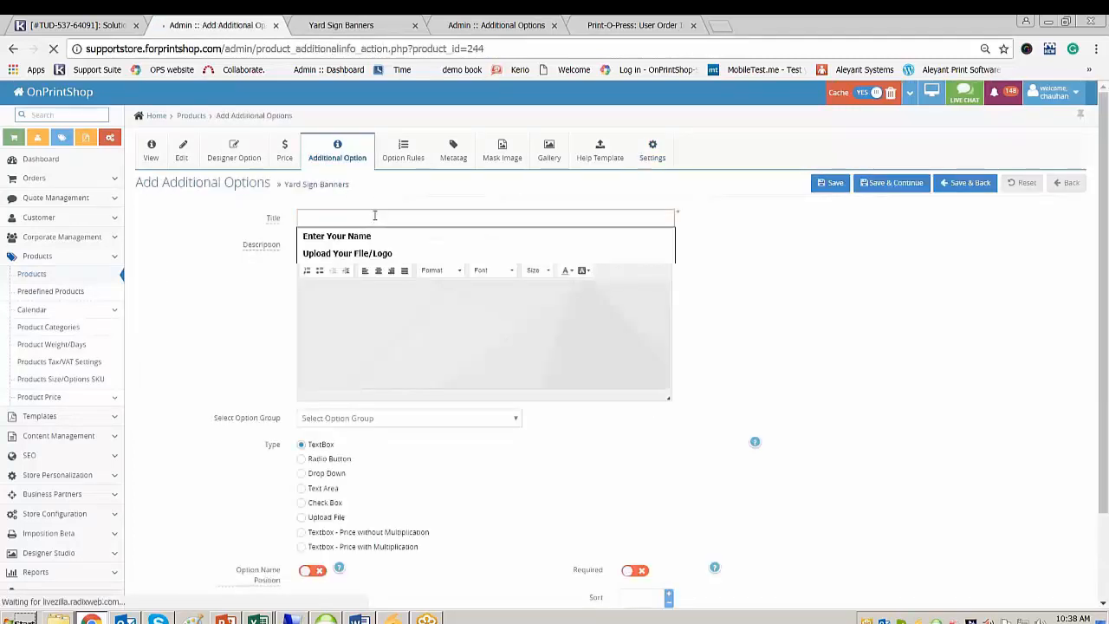
key("Down")
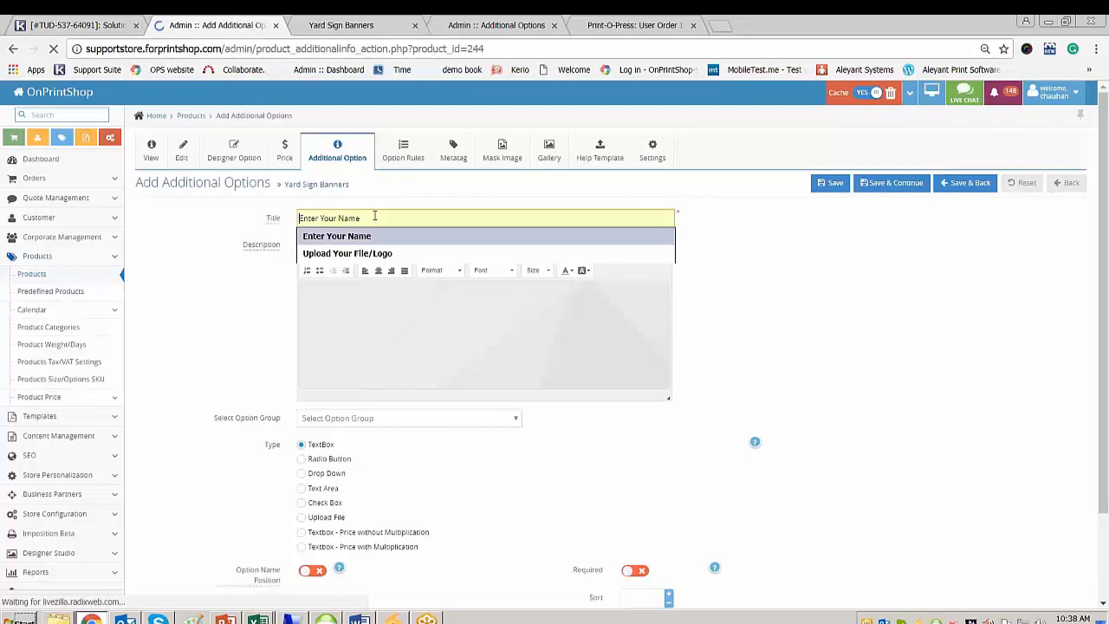
key("Return")
Keep the Enter Your Name option as a TextBox, enable Hire Designer for it and save it
scroll(632, 372, "down", 3)
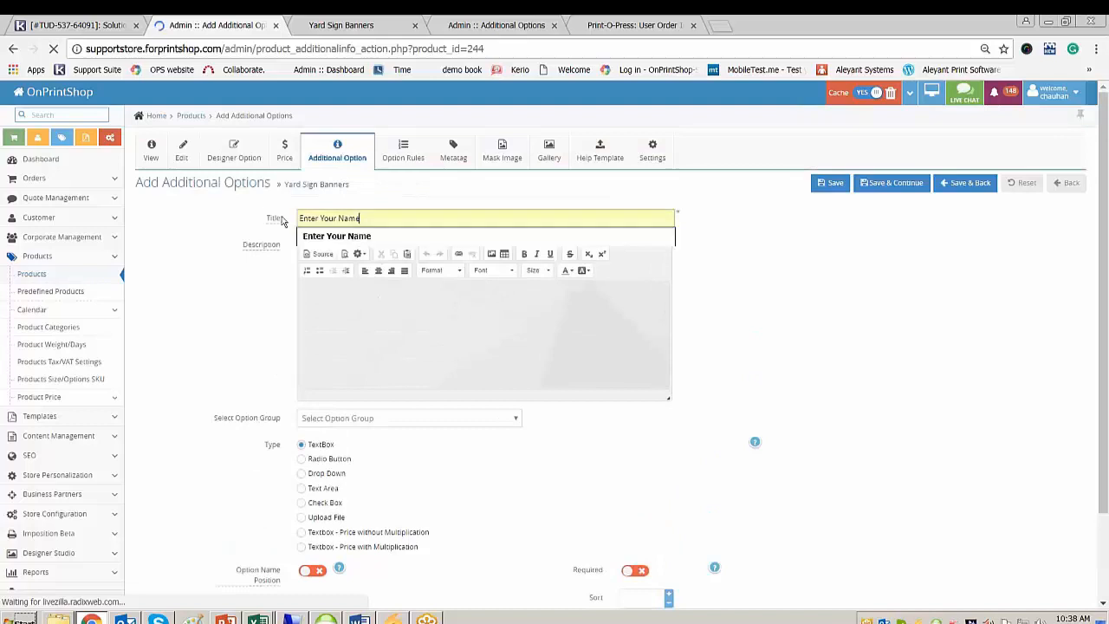
scroll(900, 372, "down", 3)
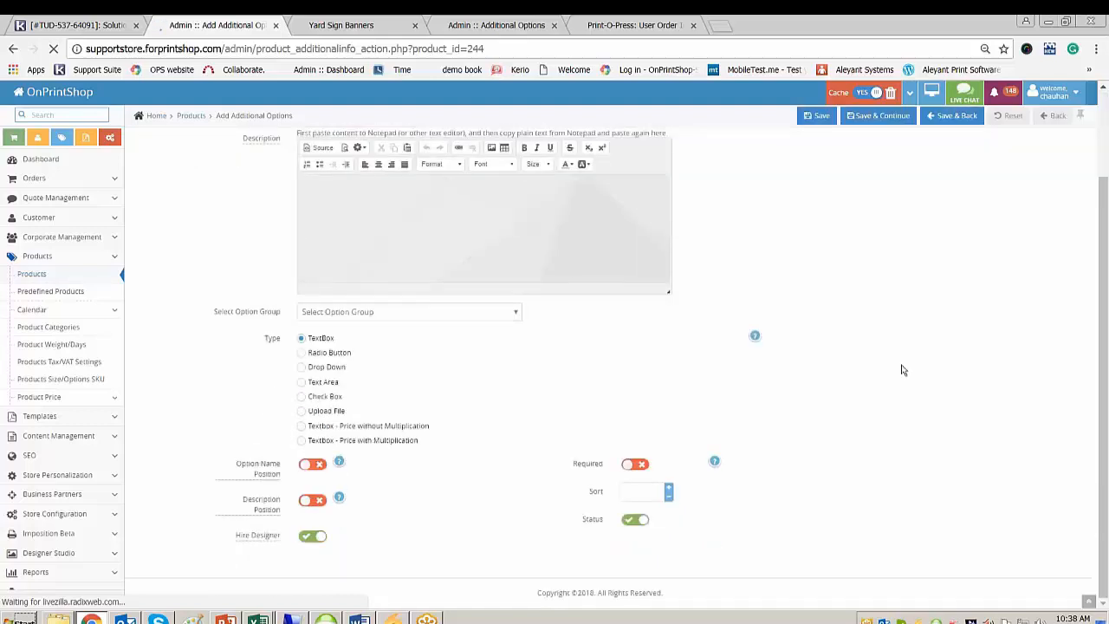
left_click_drag(238, 539, 279, 542)
scroll(1035, 425, "up", 3)
left_click(974, 184)
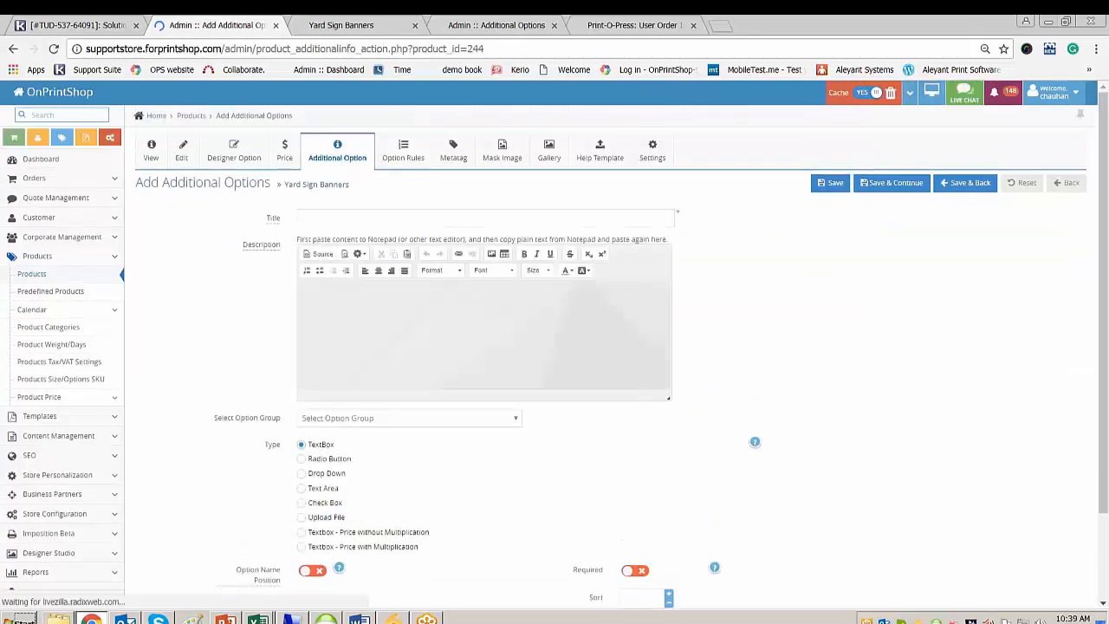
Add an option titled Upload Your File/Logo with type Upload File and Hire Designer enabled, and save it
left_click(383, 219)
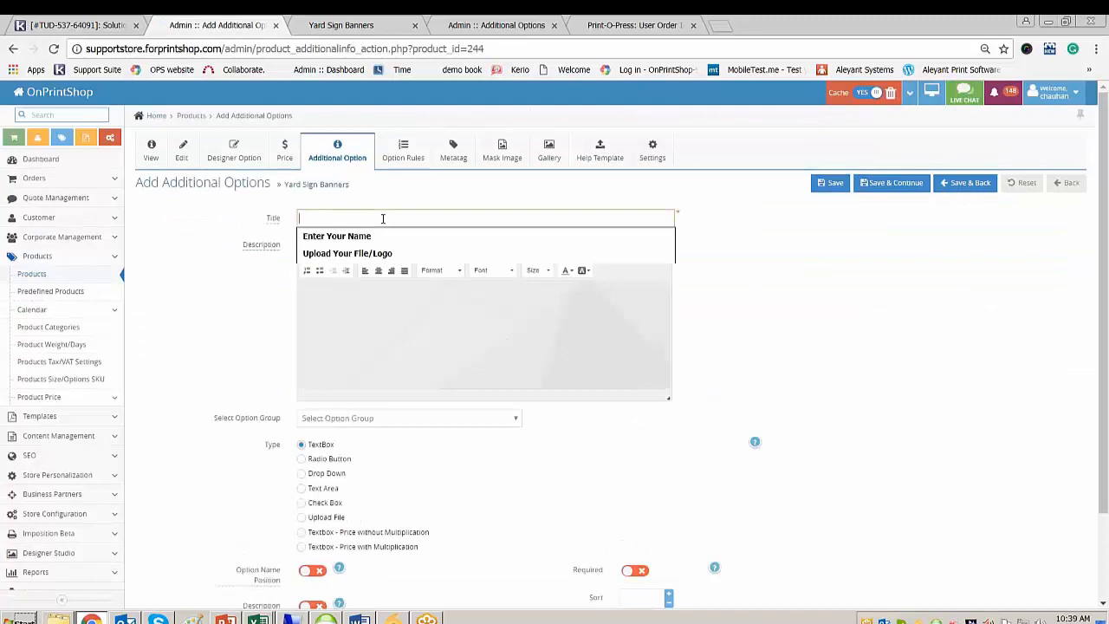
left_click(374, 255)
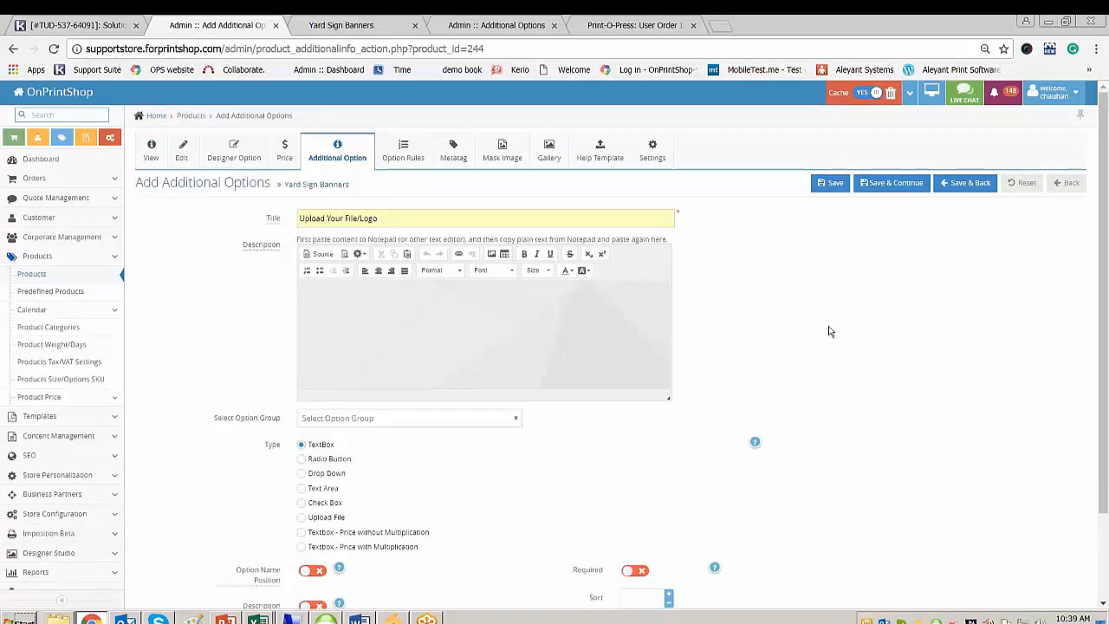
scroll(828, 332, "down", 2)
left_click(302, 414)
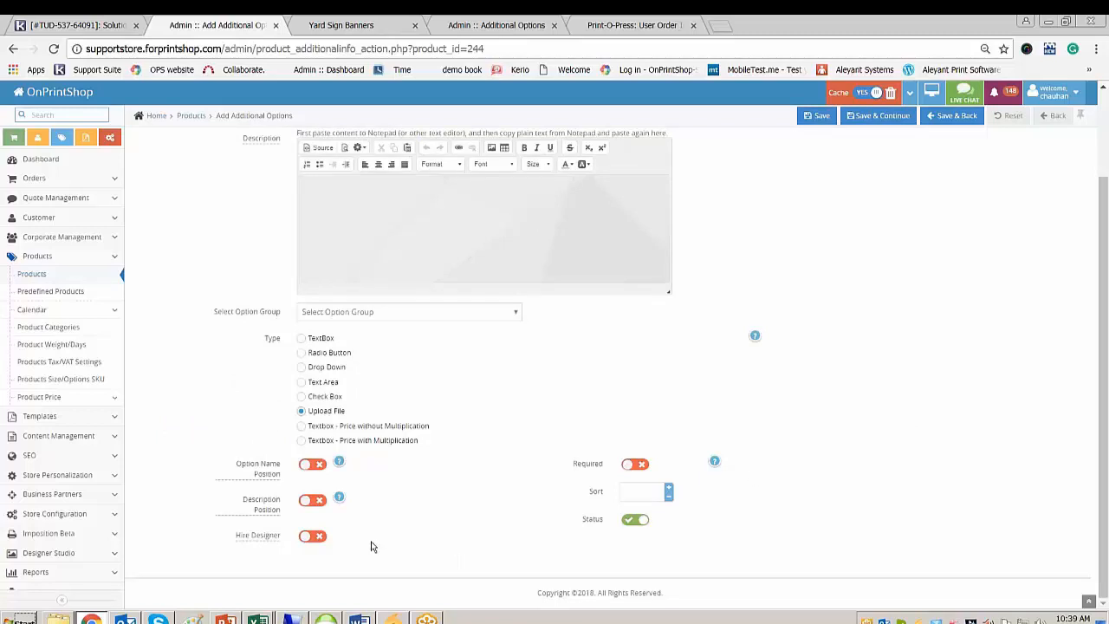
left_click(308, 537)
scroll(865, 382, "up", 2)
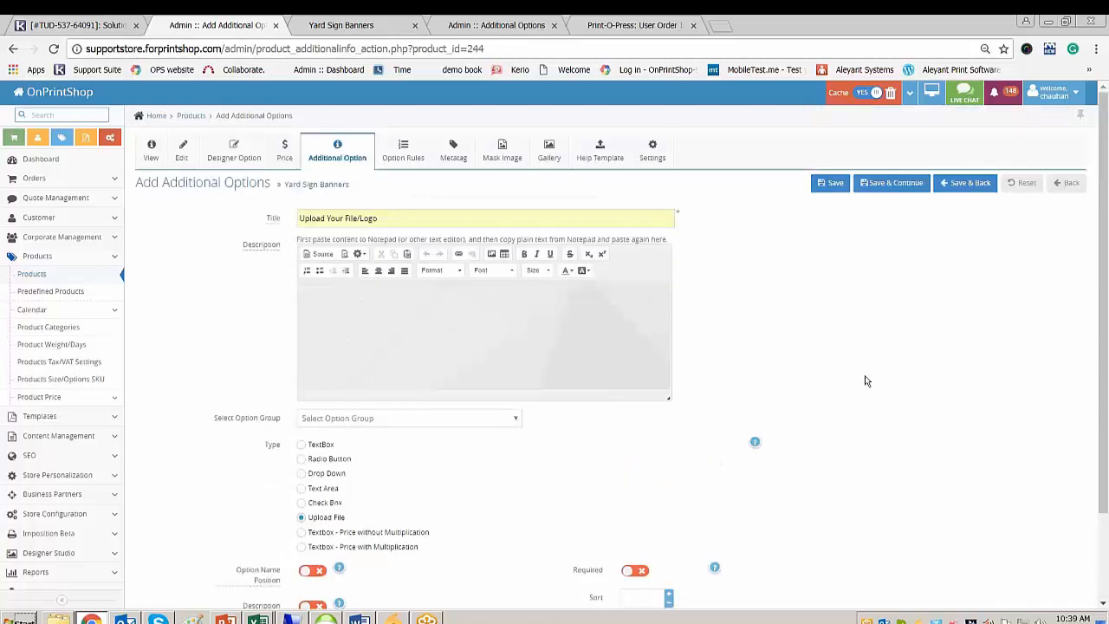
left_click(975, 184)
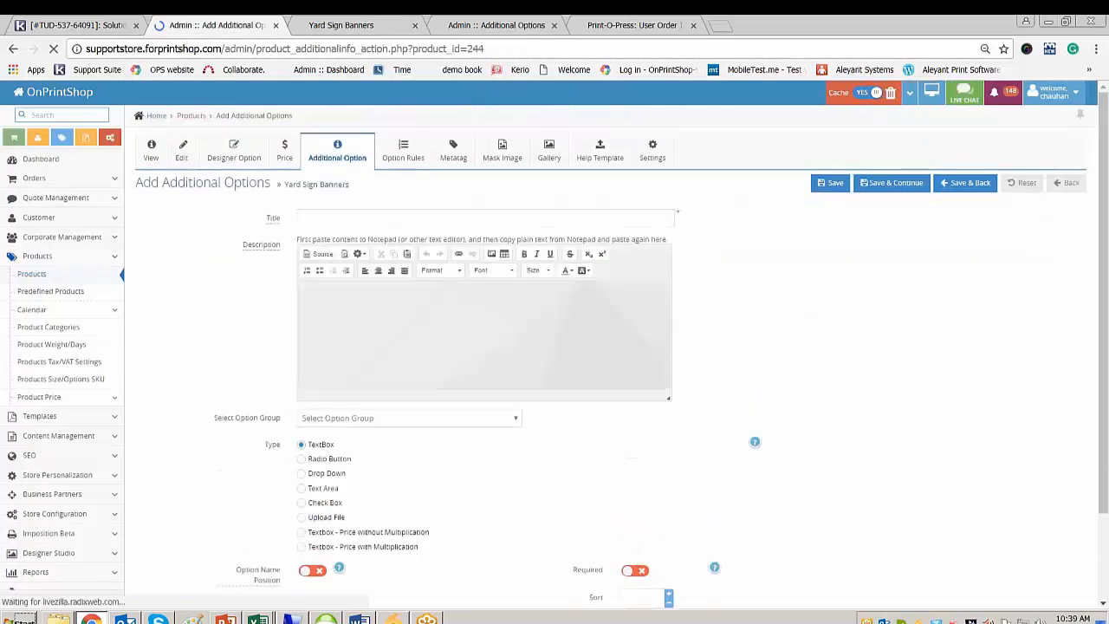
Title a further additional option for Yard Sign Banners Additional Information
left_click(390, 219)
type("A")
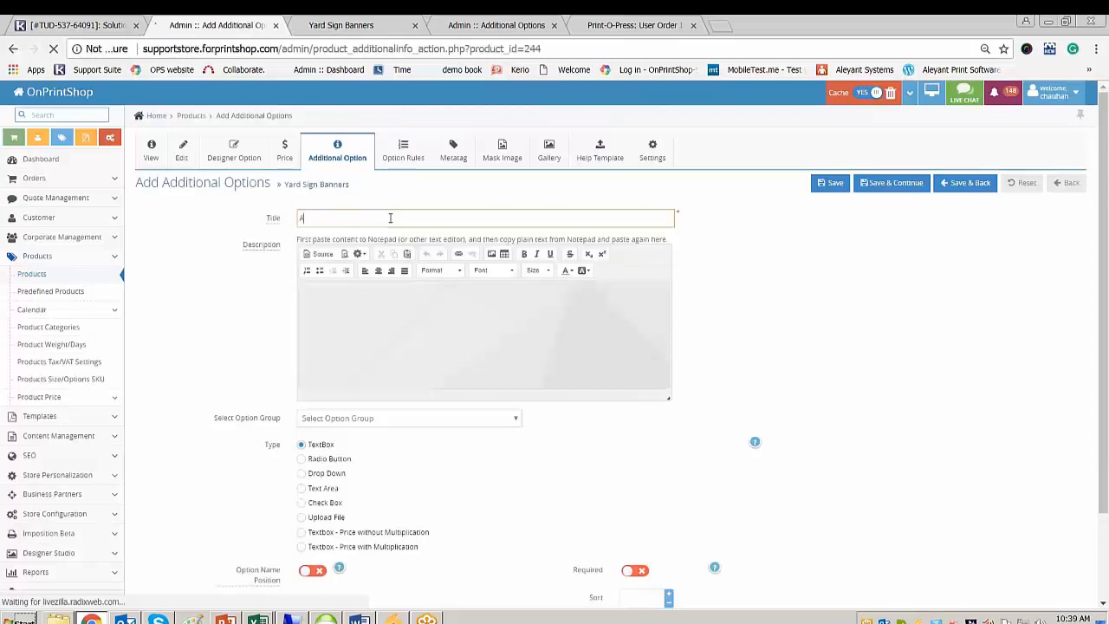
type("cditional")
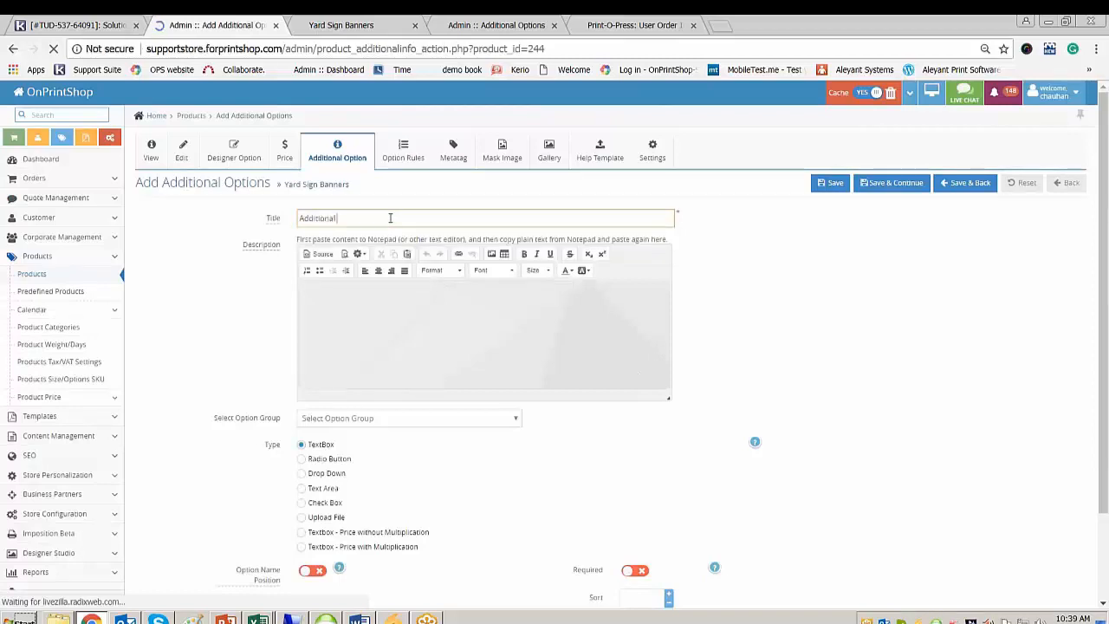
type(" Information")
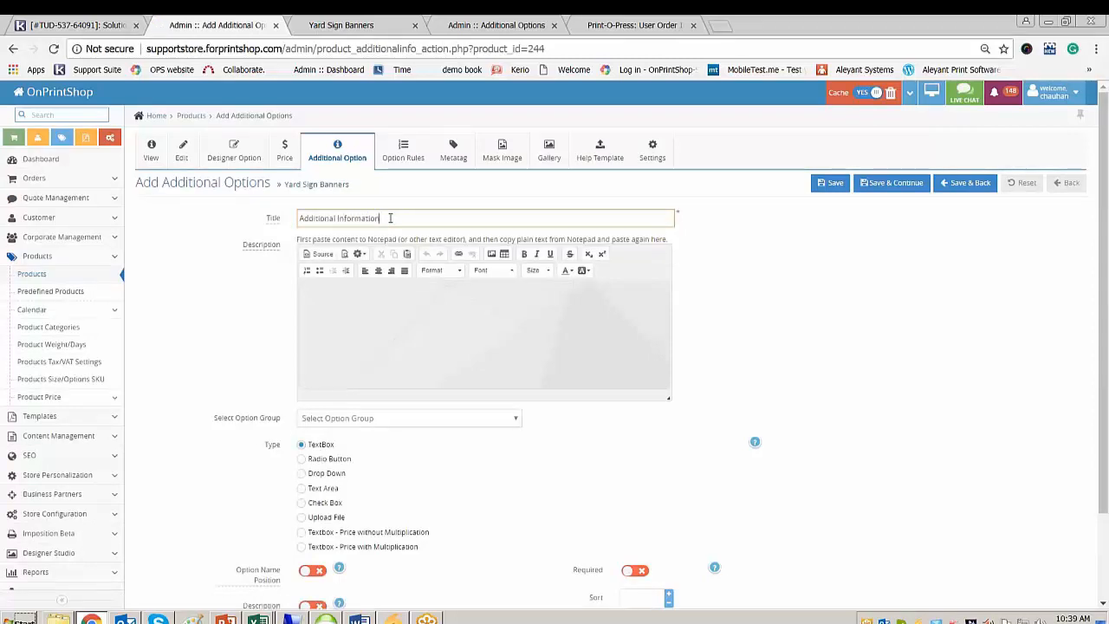
left_click(864, 366)
Set the Additional Information option's type to Text Area, enable Hire Designer and save back to the options list
scroll(863, 367, "down", 2)
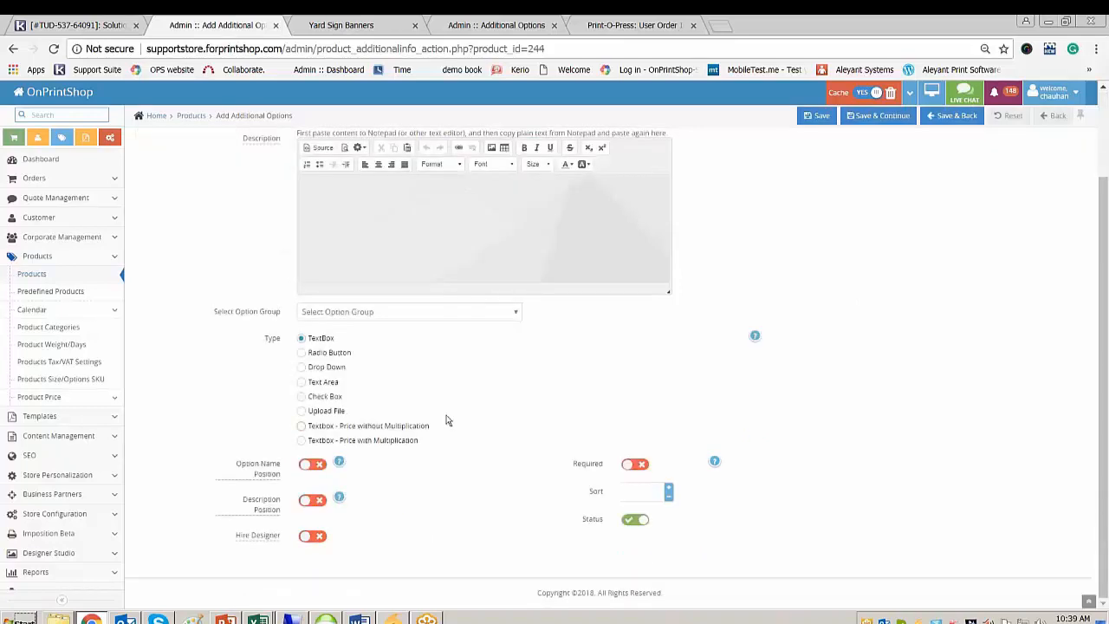
left_click(322, 382)
mouse_move(268, 541)
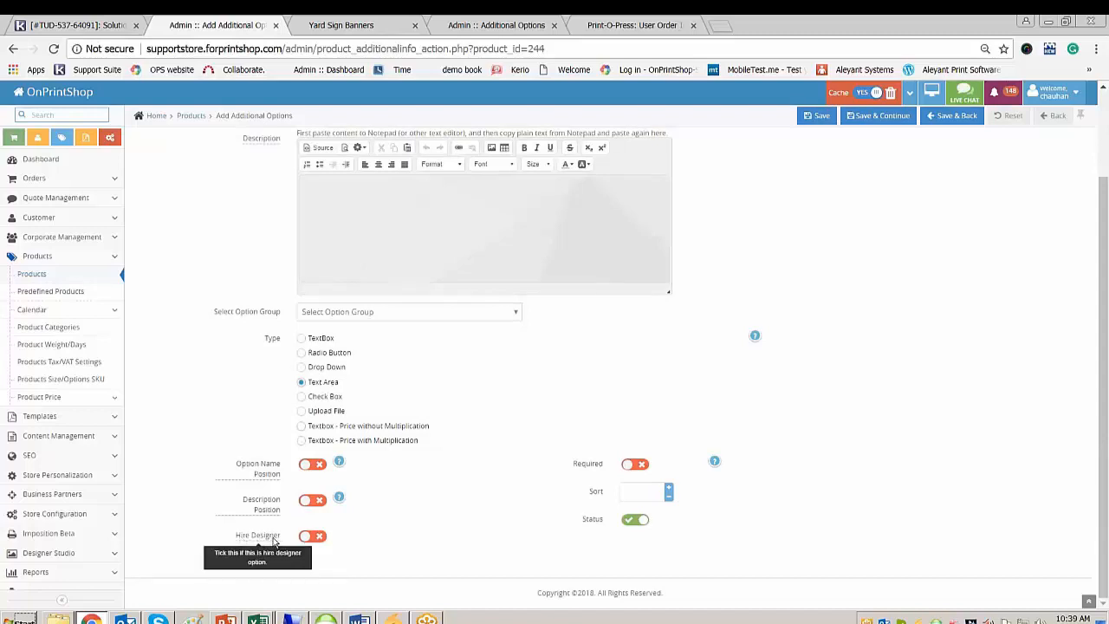
left_click(304, 537)
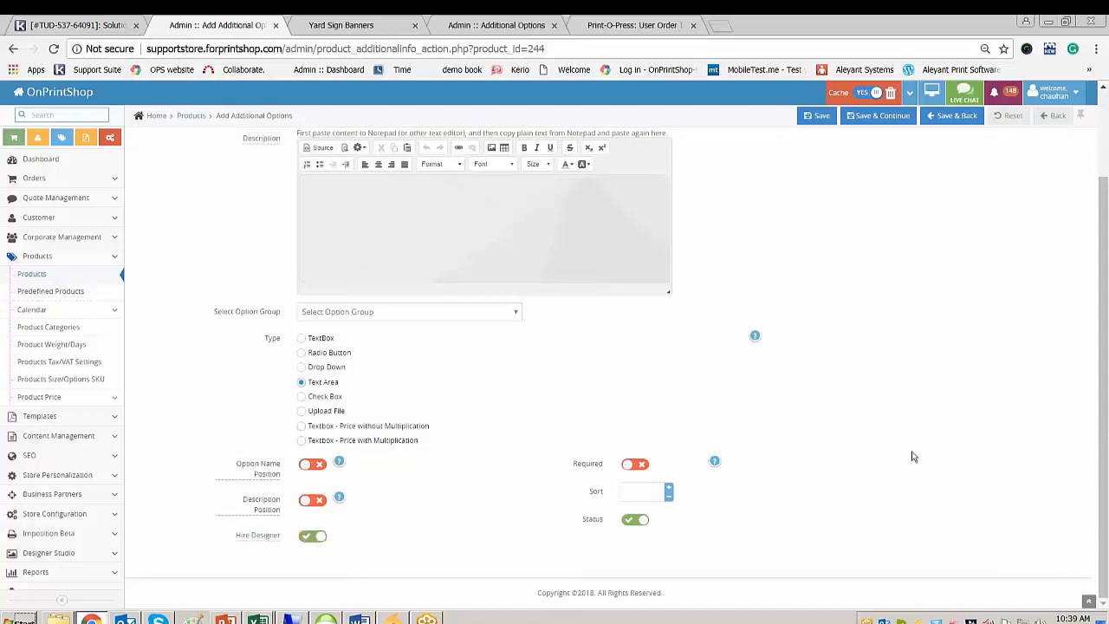
scroll(901, 321, "up", 2)
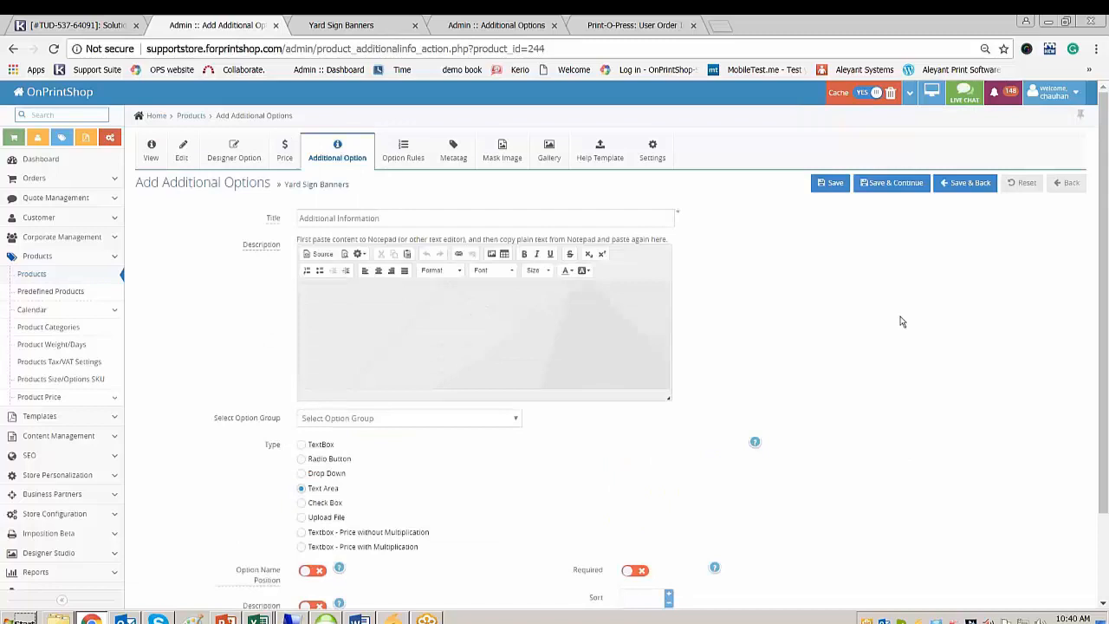
left_click(978, 189)
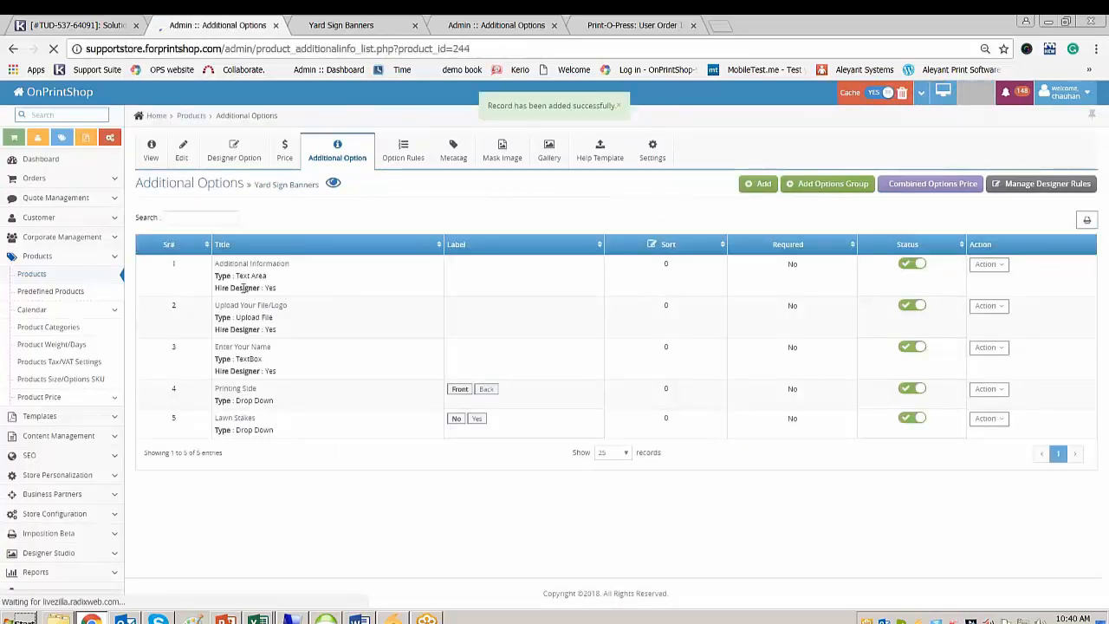
Check the Hire Designer setting of the newly added options in the Additional Options list
left_click_drag(217, 287, 276, 288)
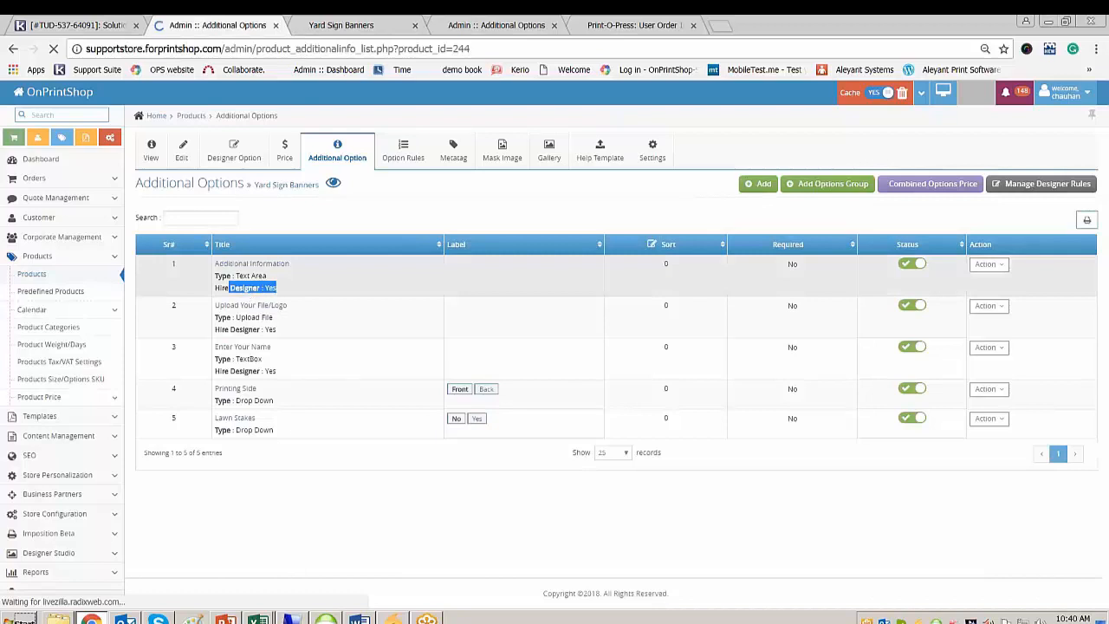
left_click_drag(230, 371, 276, 371)
left_click(263, 392)
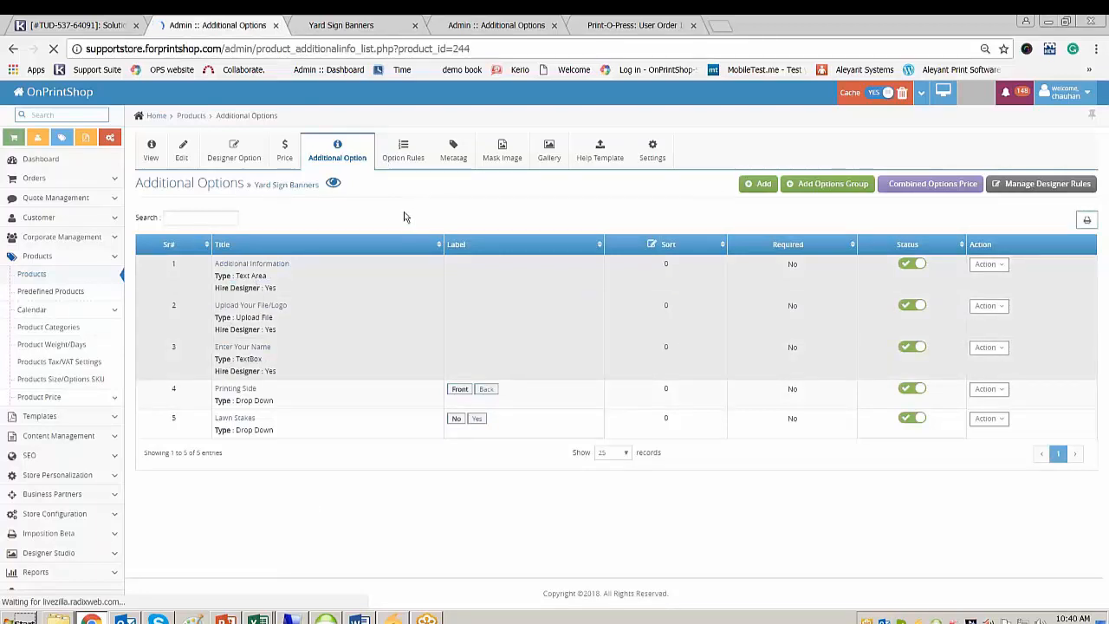
Go back to the Yard Sign Banners storefront page and reopen Hire Us For Designing to view the customer input fields
left_click(363, 27)
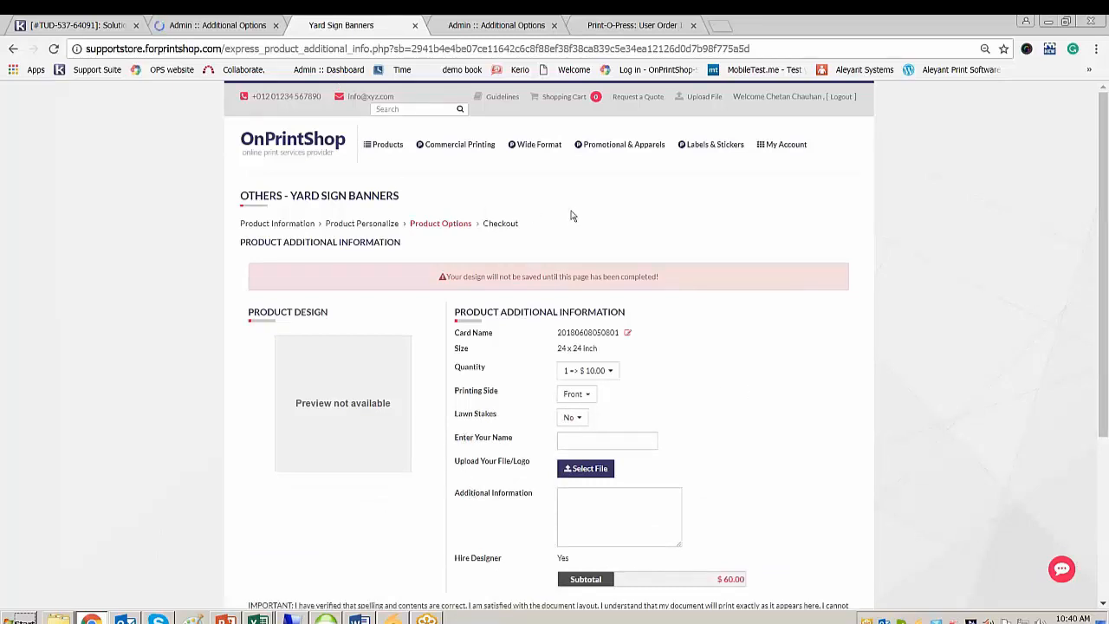
left_click(12, 50)
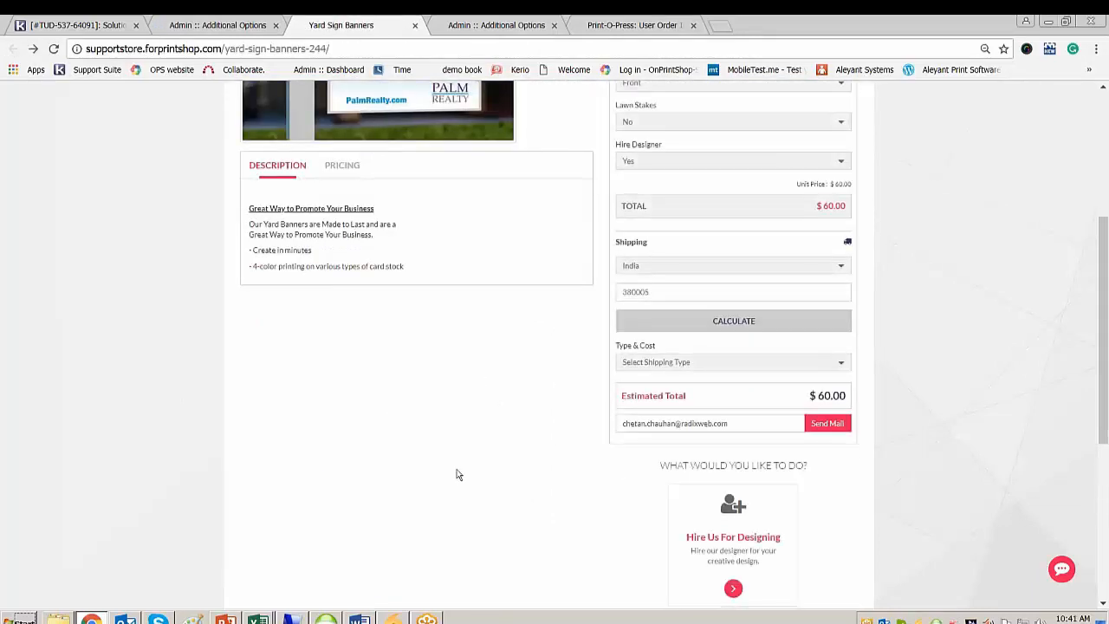
scroll(754, 381, "down", 3)
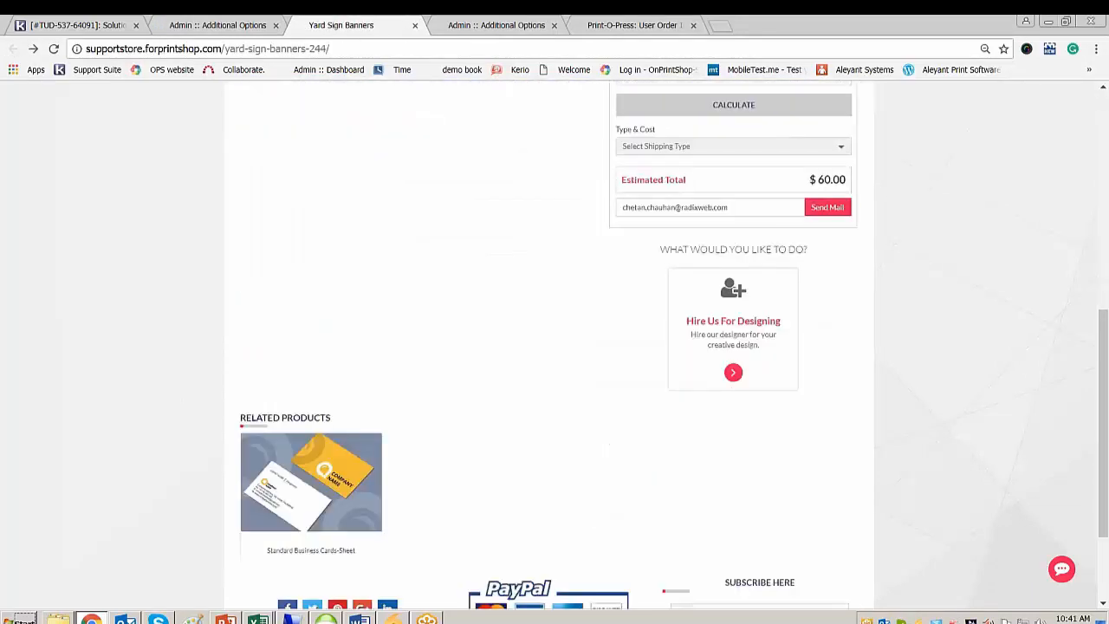
left_click(750, 390)
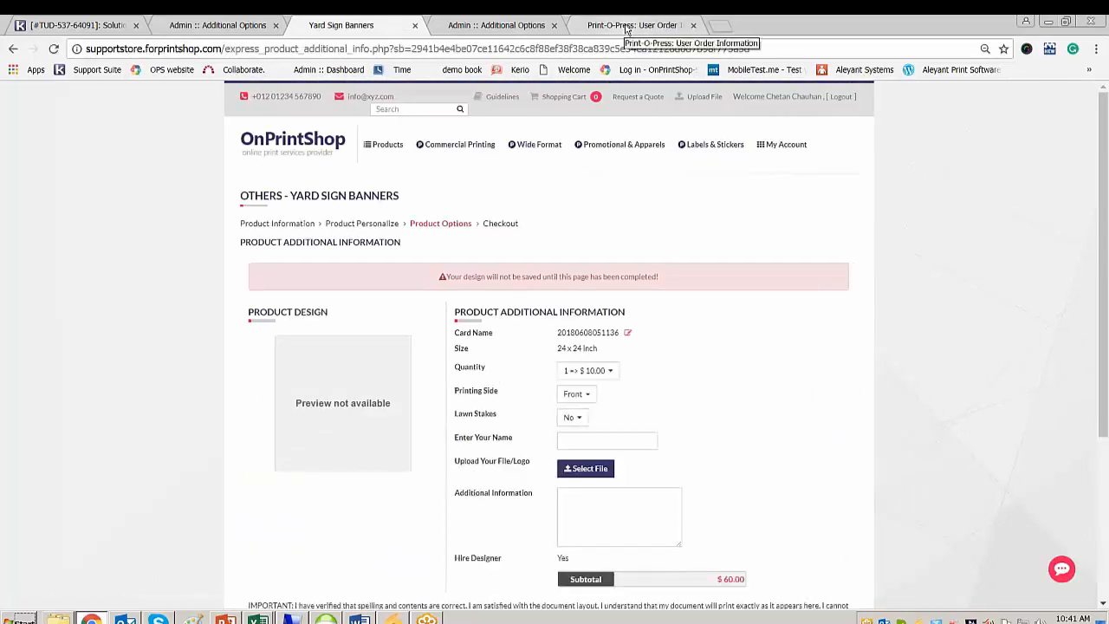
Switch to the placed order's details and examine its product options, hire-designer charge and order totals
left_click(626, 26)
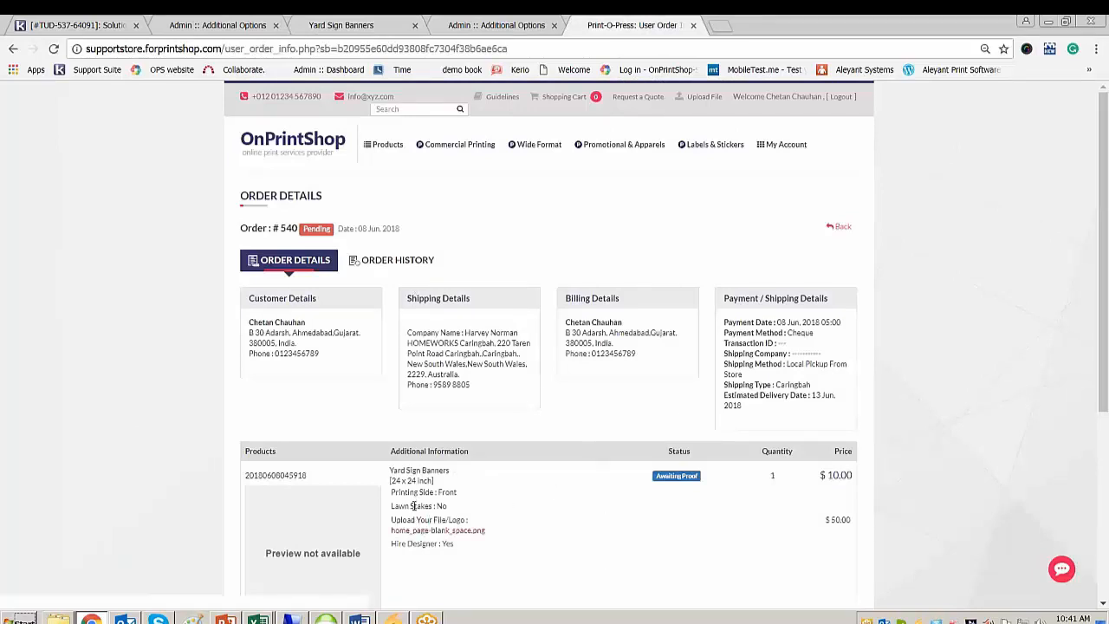
left_click_drag(411, 505, 447, 506)
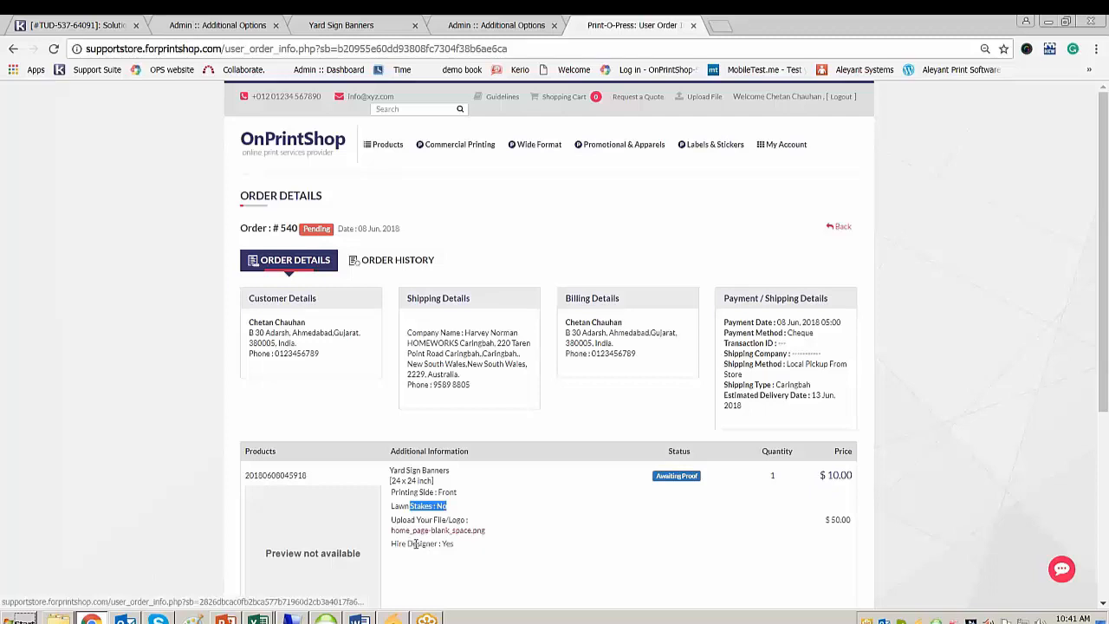
left_click_drag(415, 544, 455, 544)
left_click(616, 575)
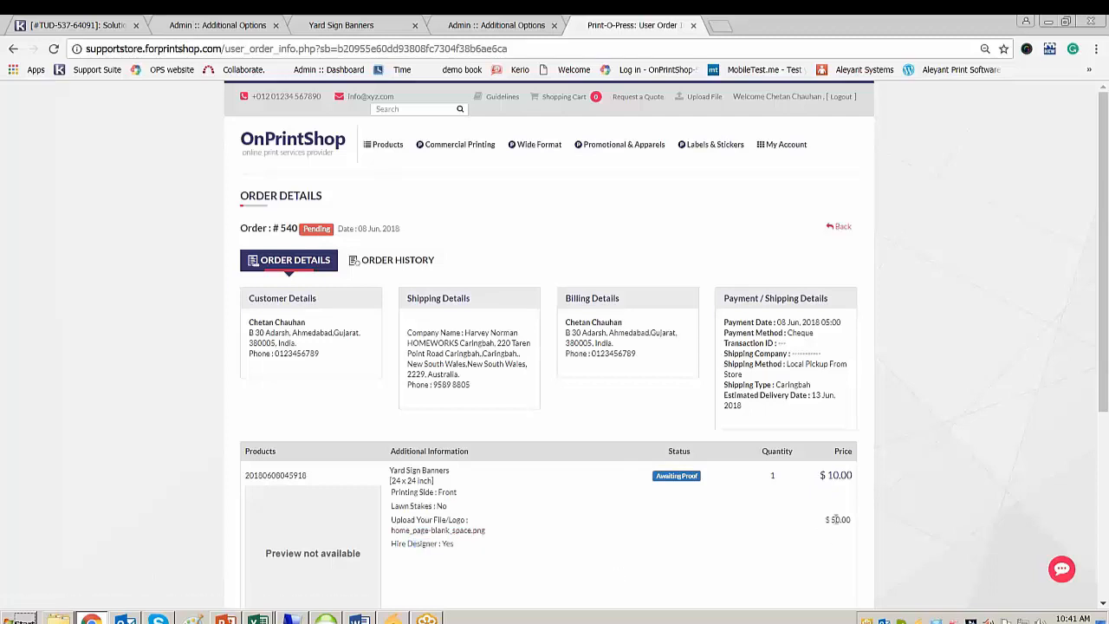
left_click_drag(825, 519, 854, 519)
left_click(713, 577)
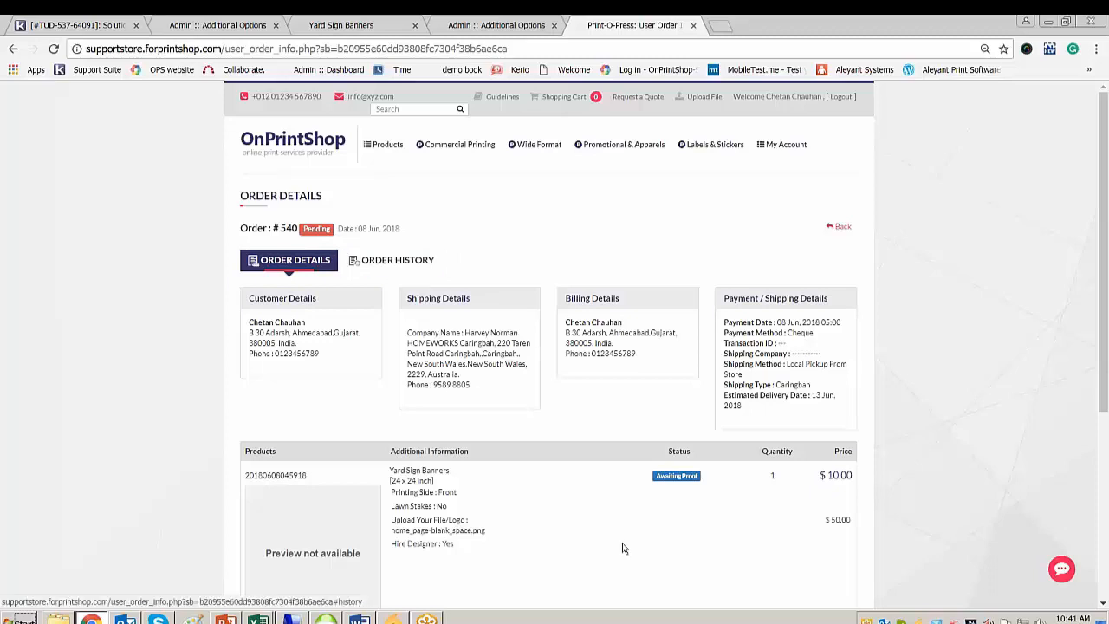
scroll(618, 523, "down", 2)
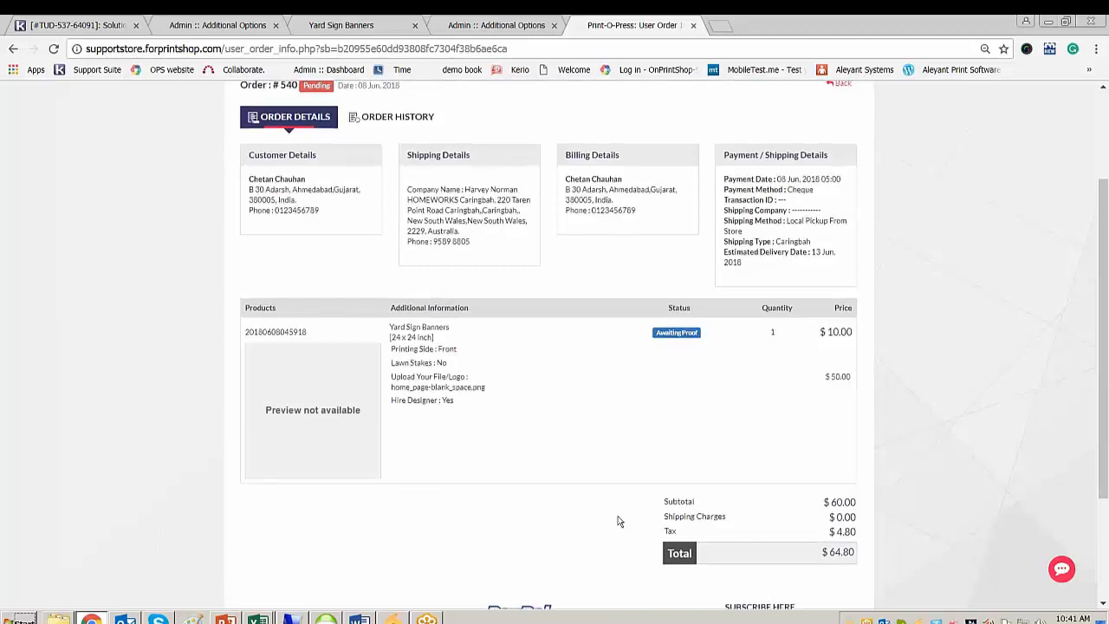
scroll(615, 518, "up", 2)
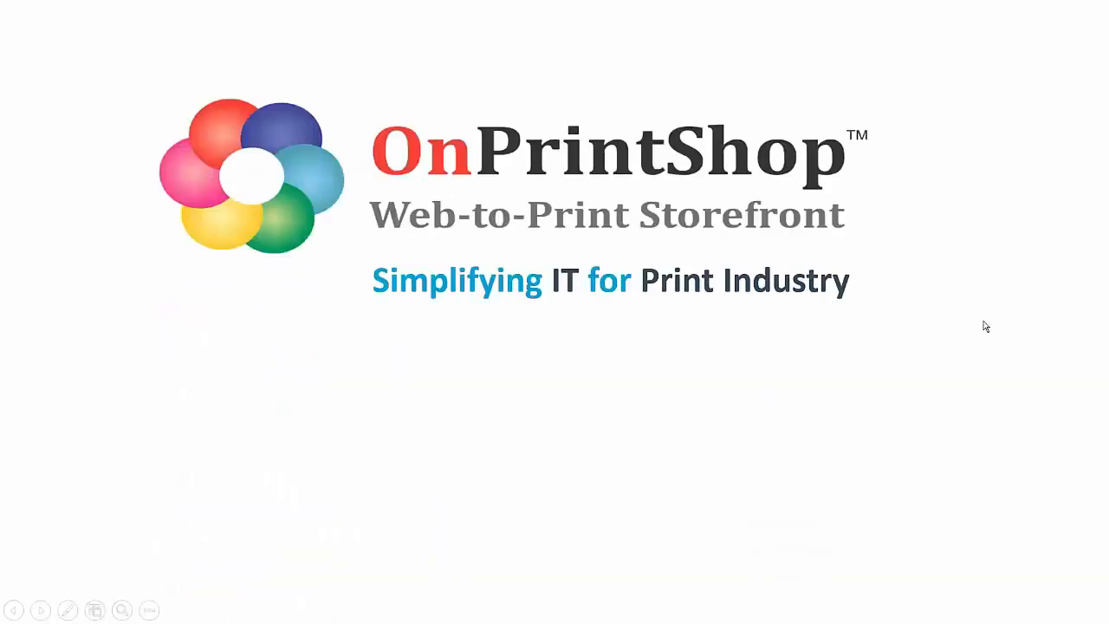